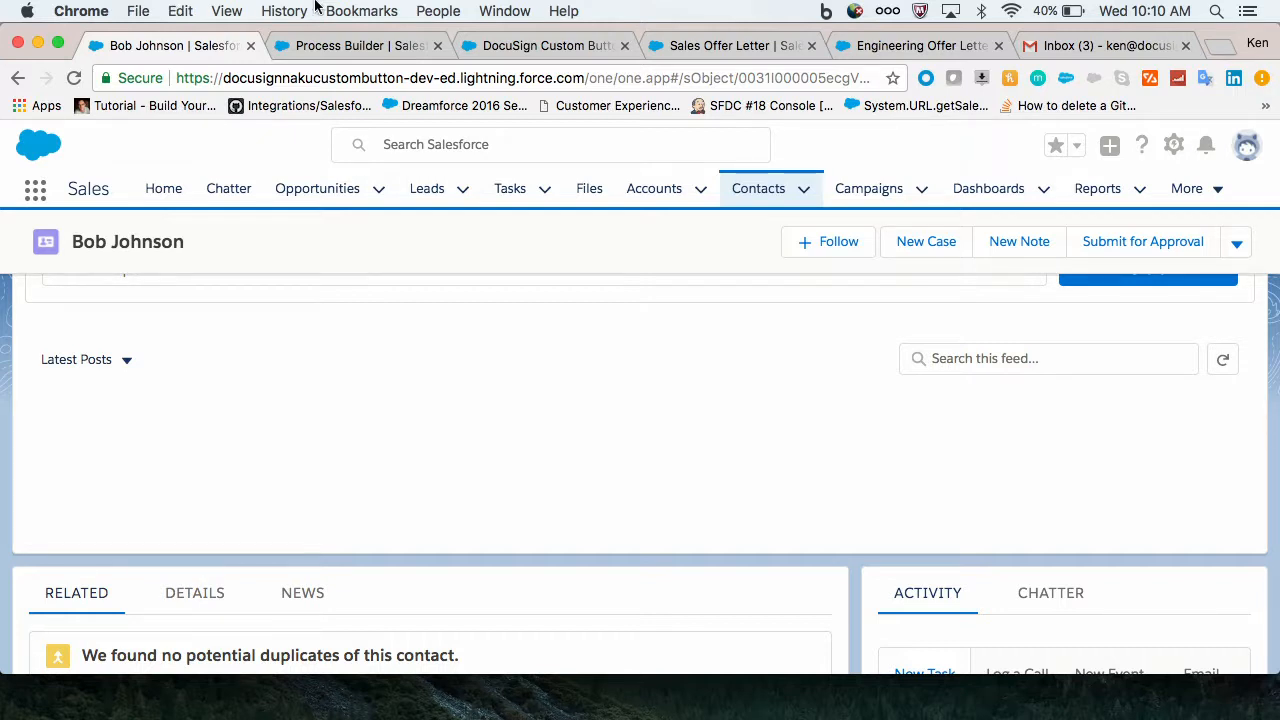
Review the Apex call variables of the sales and engineering send actions in the Offer Letter Process.
click(328, 47)
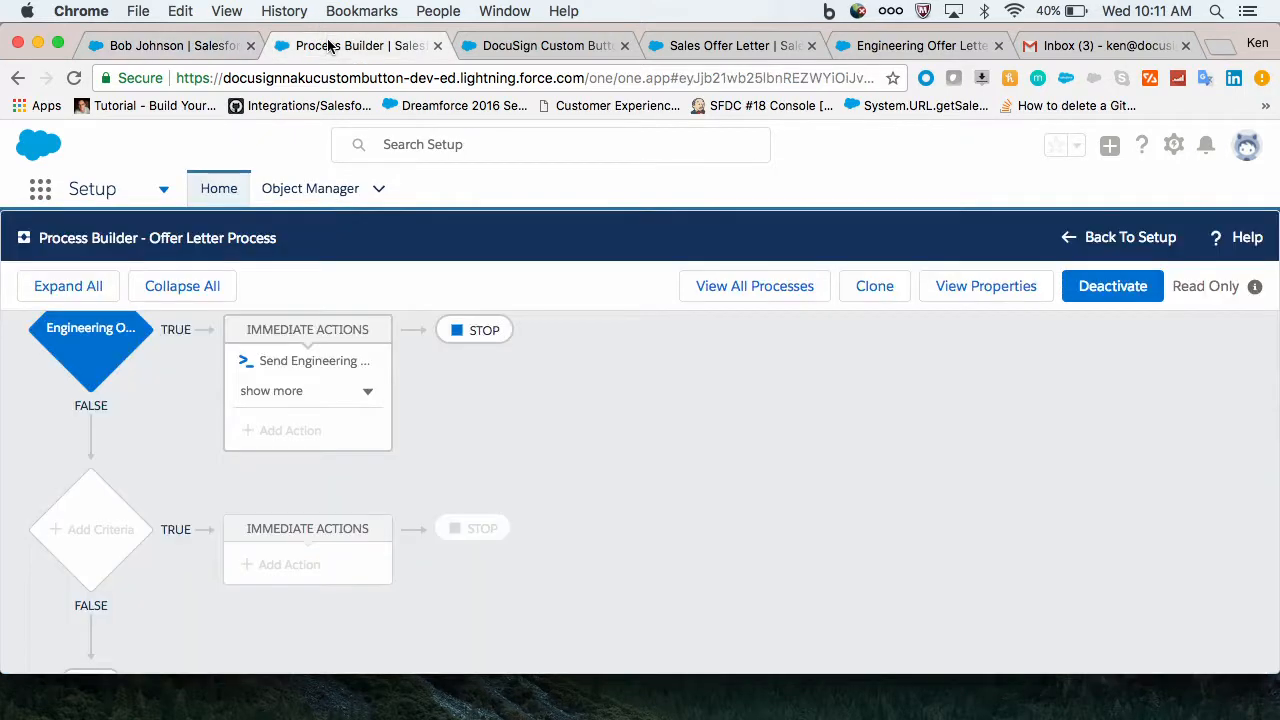
scroll(402, 390, up, 5)
scroll(402, 390, down, 3)
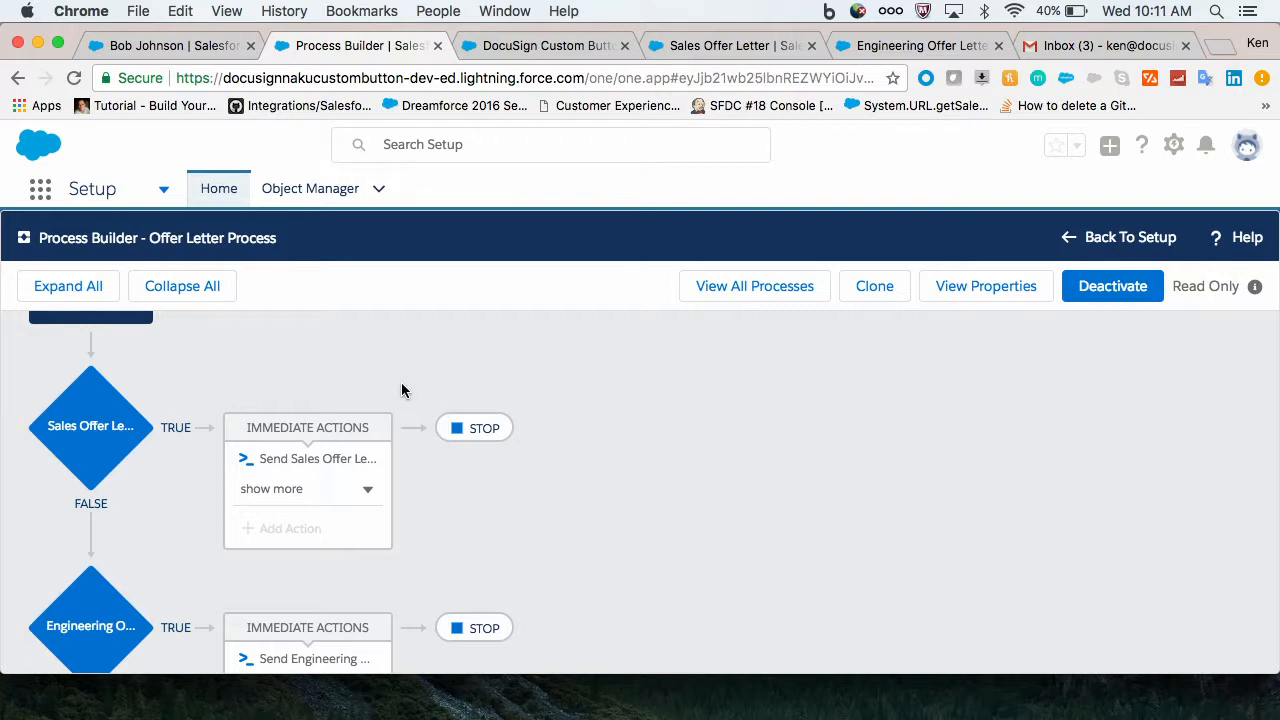
scroll(403, 390, down, 2)
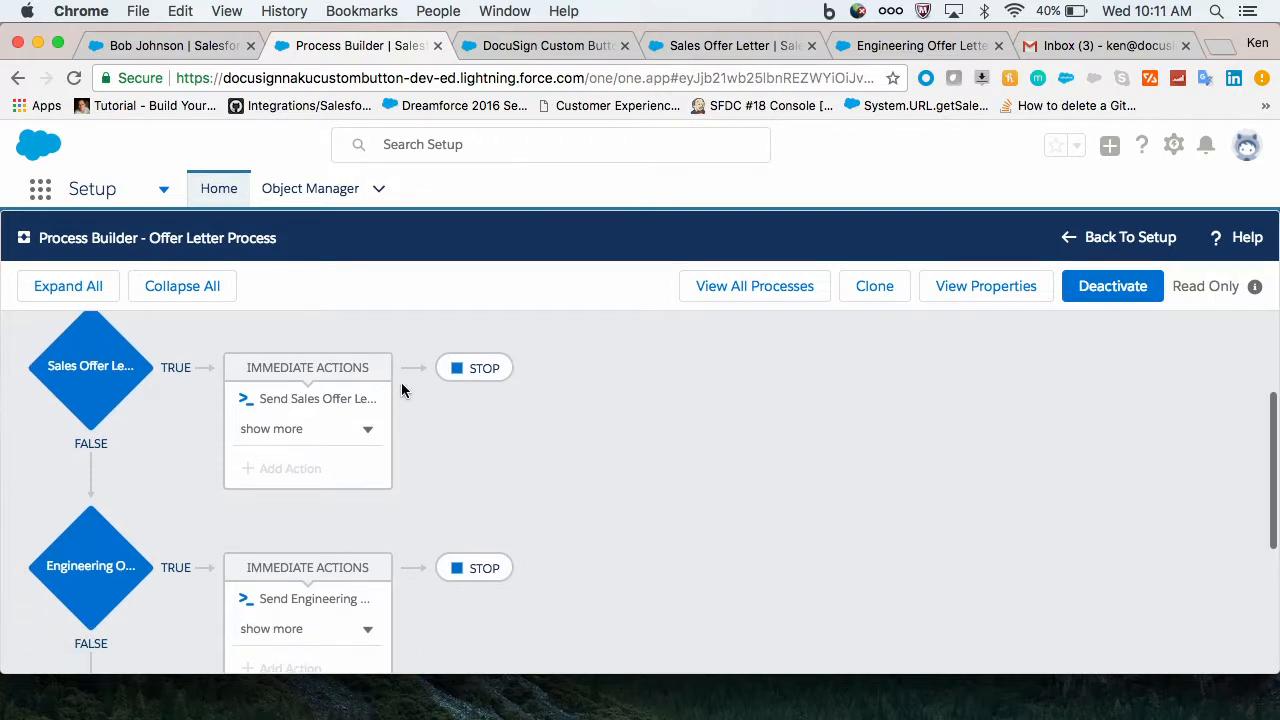
click(347, 432)
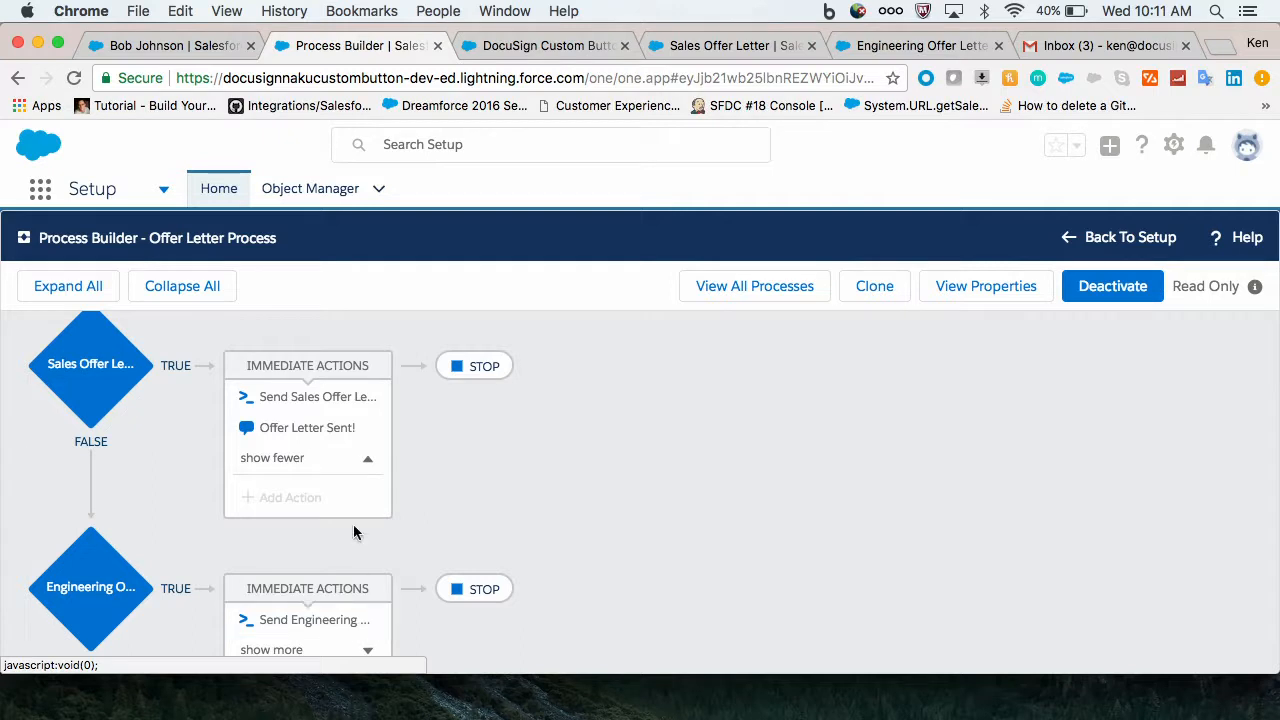
click(329, 403)
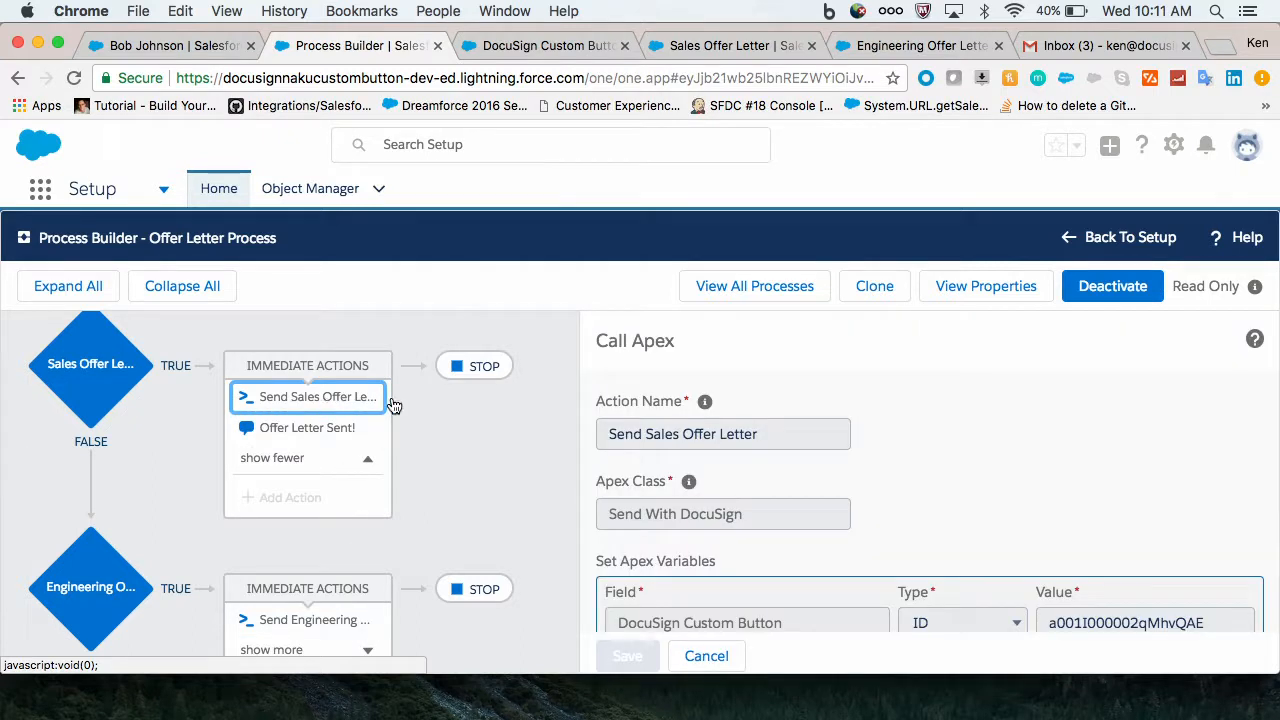
scroll(697, 492, down, 2)
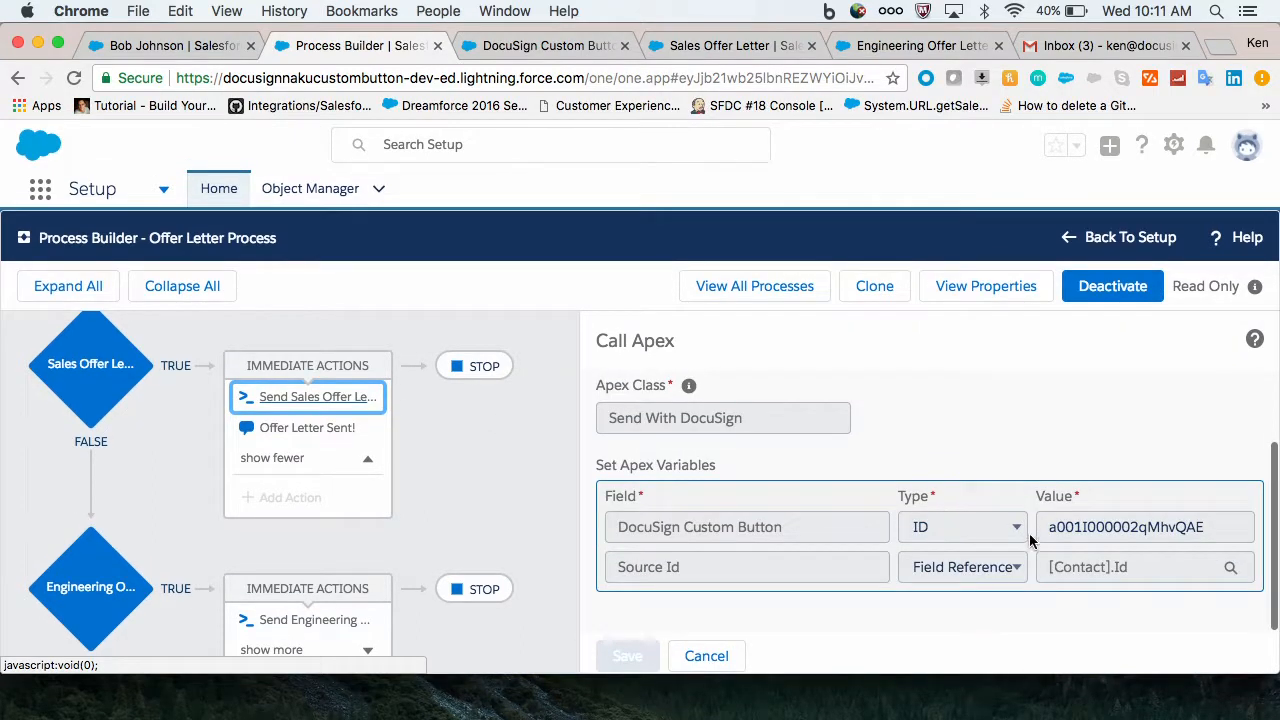
click(370, 620)
scroll(426, 517, down, 3)
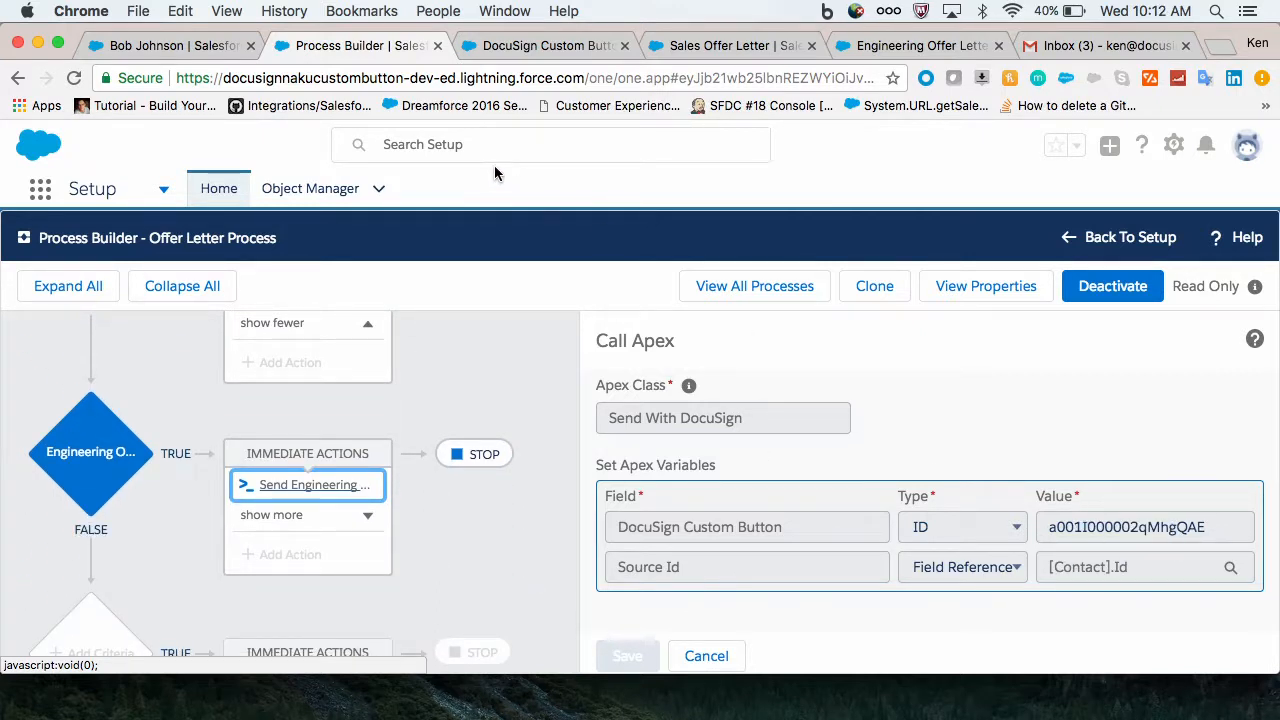
Review the Sales Offer Letter custom button's email subject, message, recipients and documents.
click(714, 42)
scroll(596, 462, up, 5)
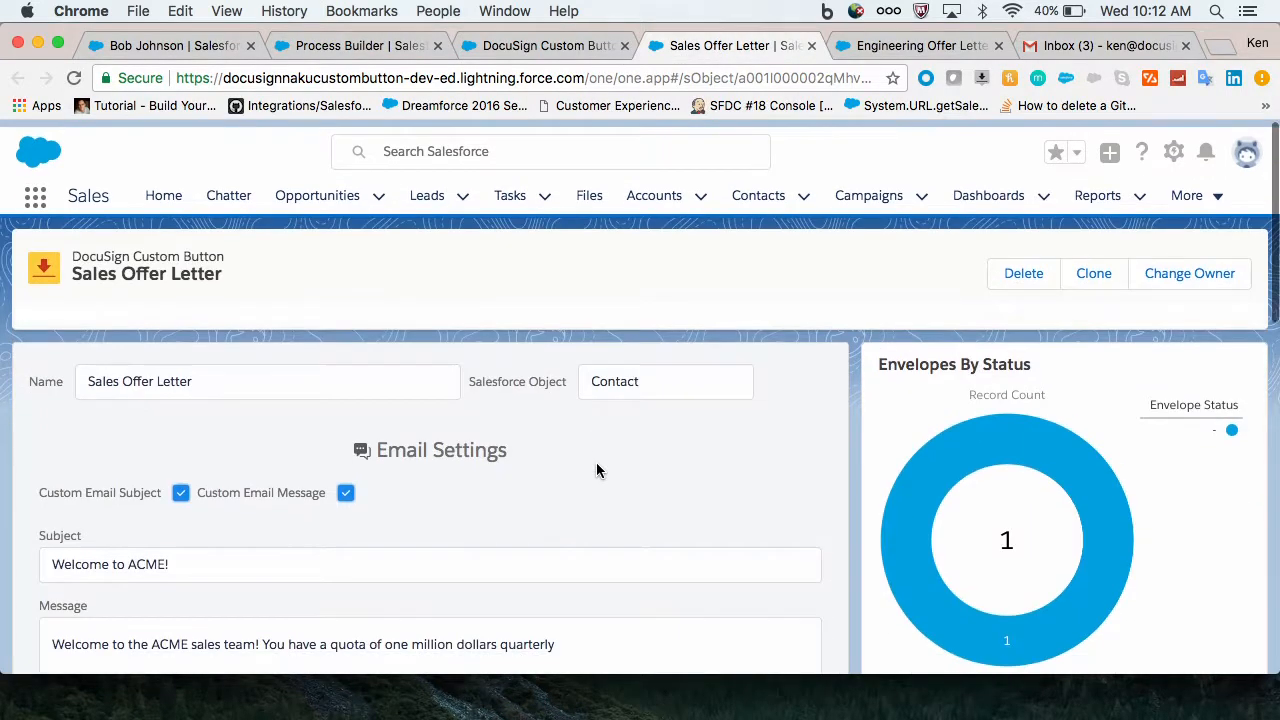
scroll(596, 470, down, 1)
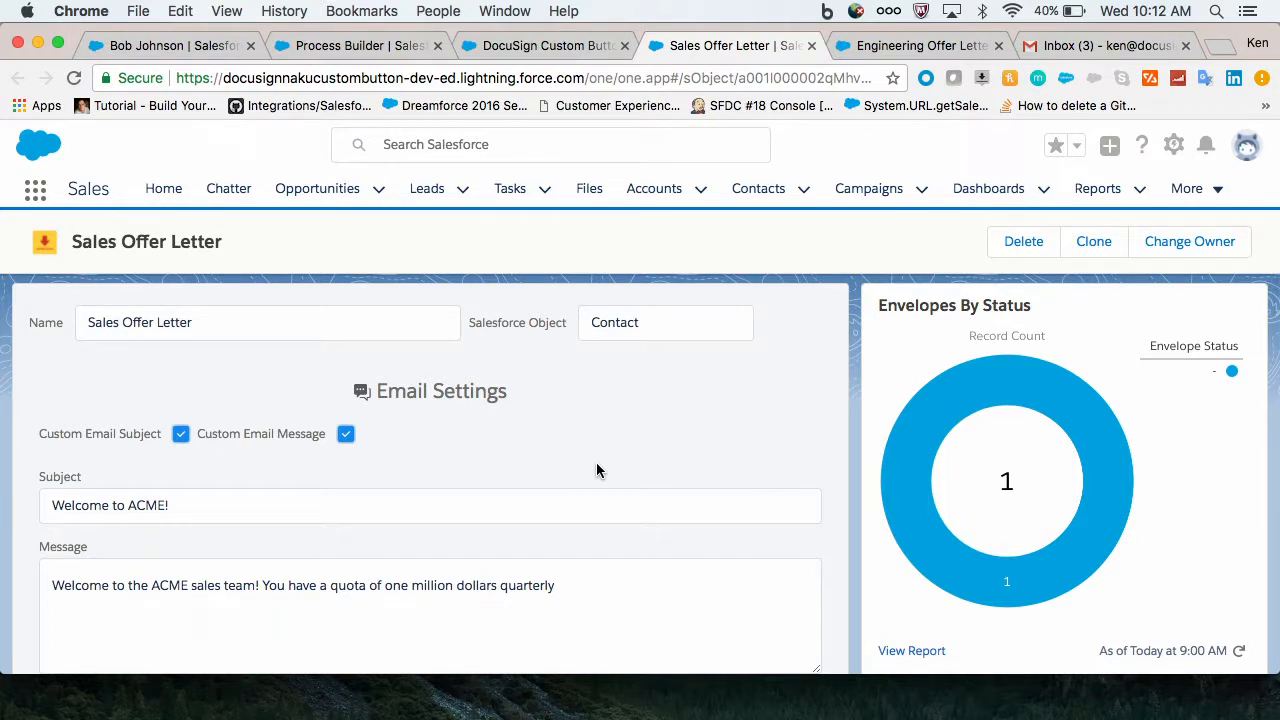
scroll(596, 470, down, 1)
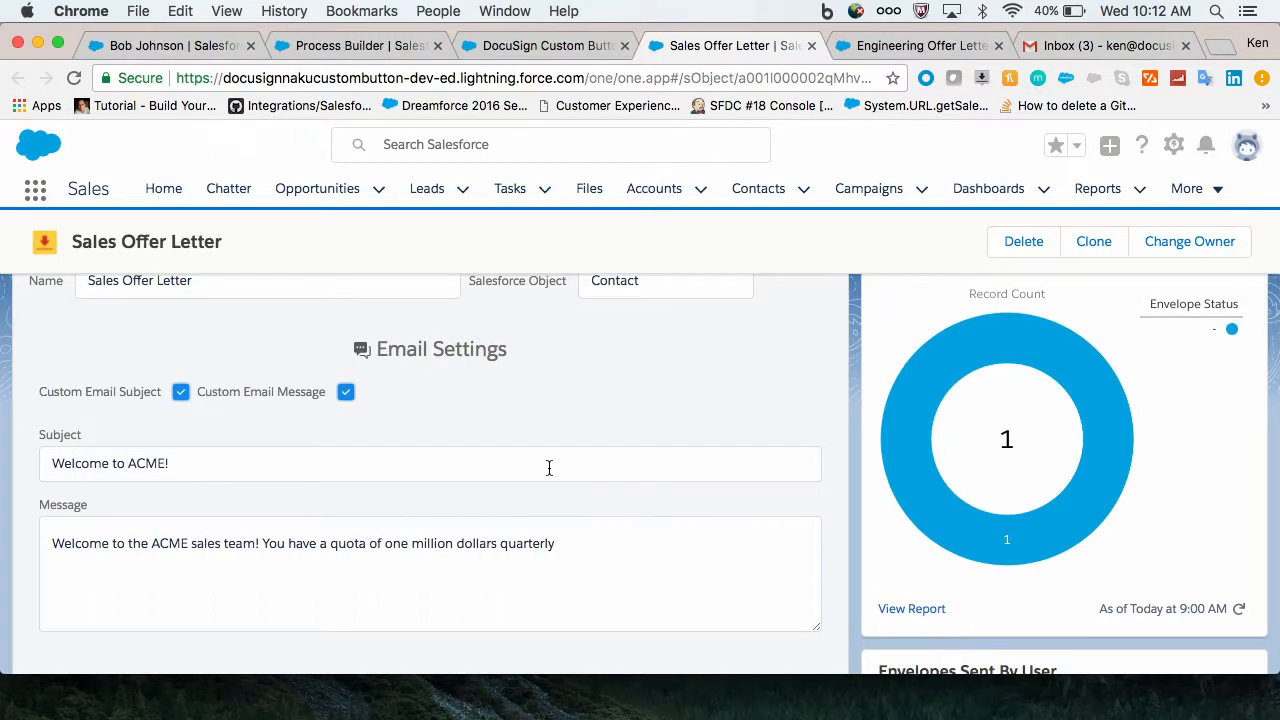
click(602, 542)
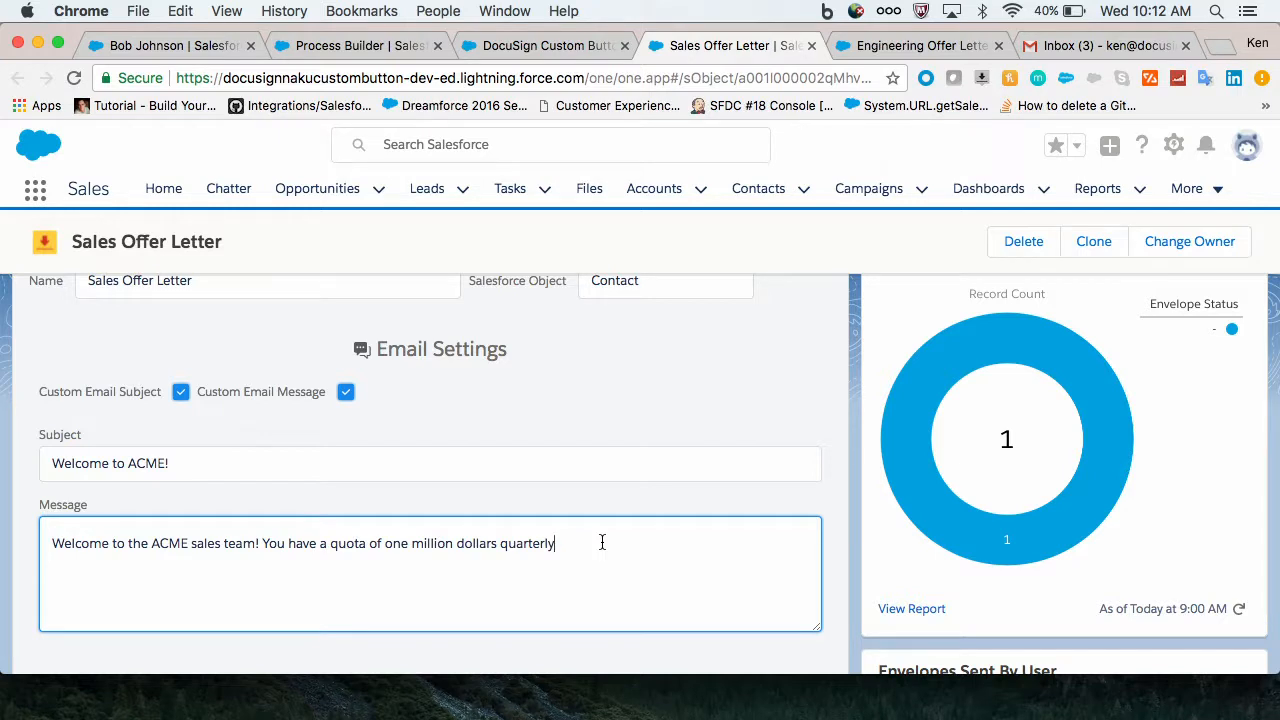
scroll(602, 542, down, 5)
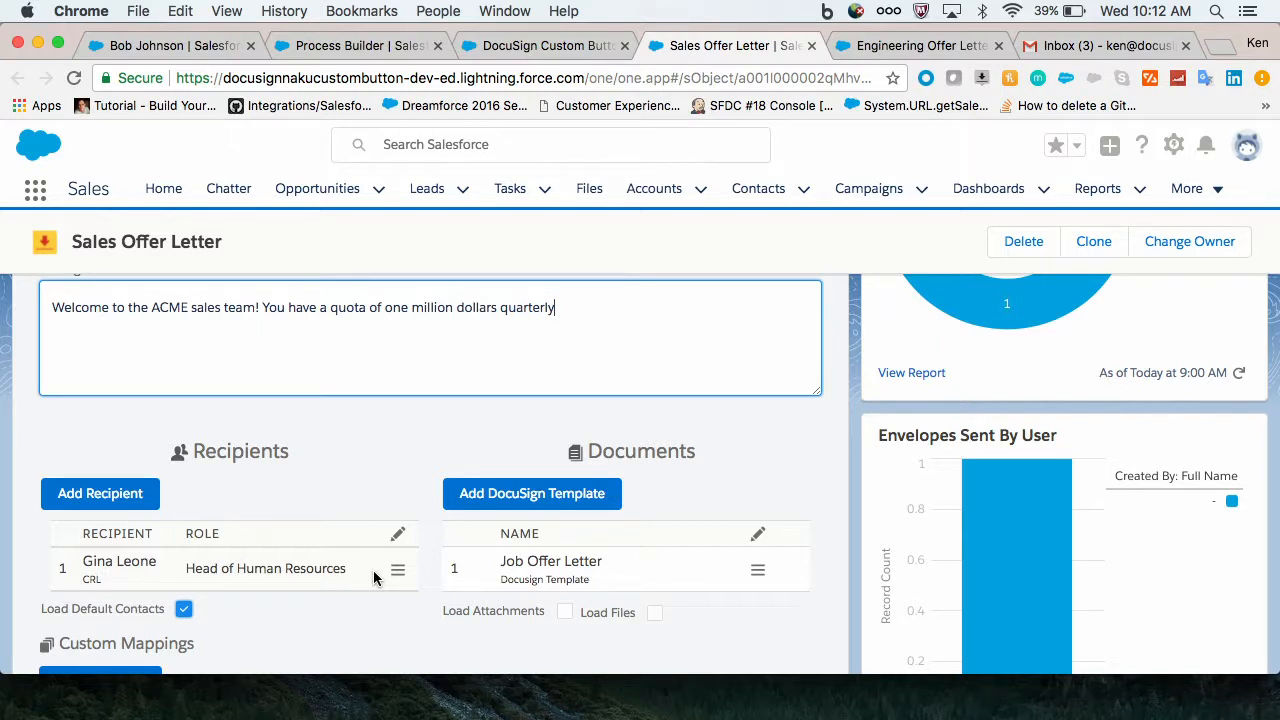
Review the Engineering Offer Letter custom button's documents, recipients, email subject and message.
click(912, 47)
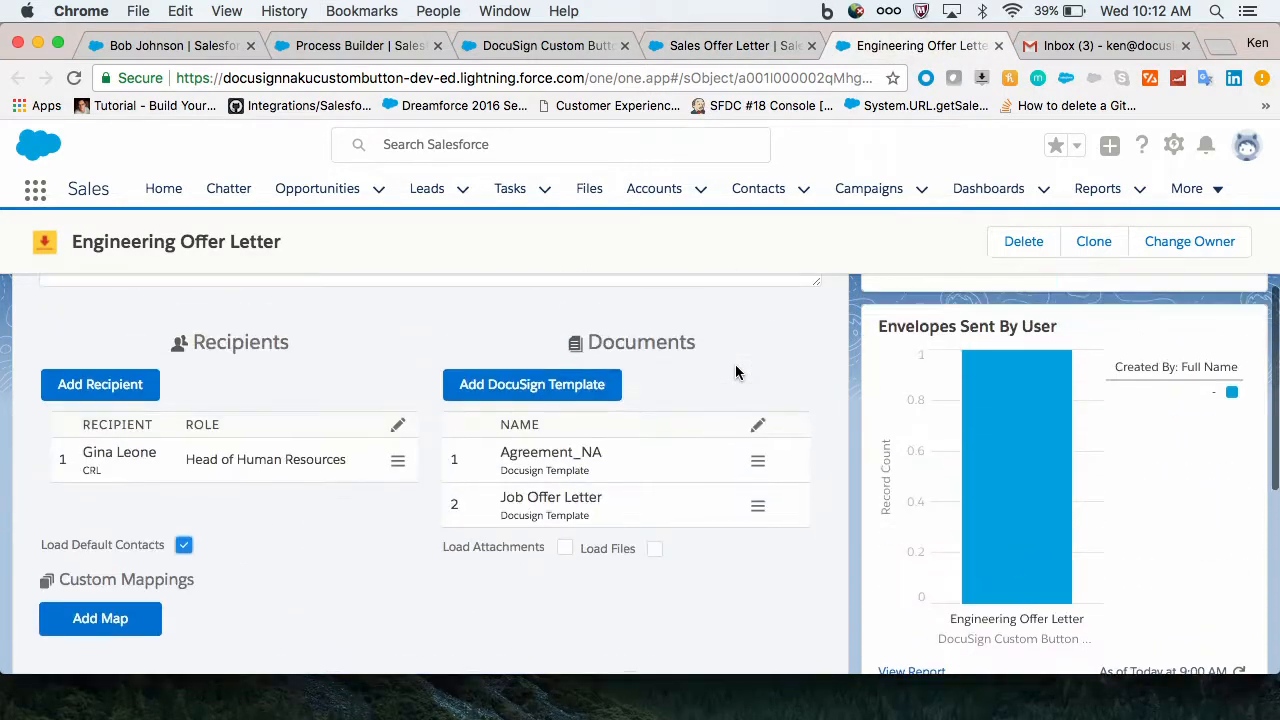
scroll(735, 364, up, 5)
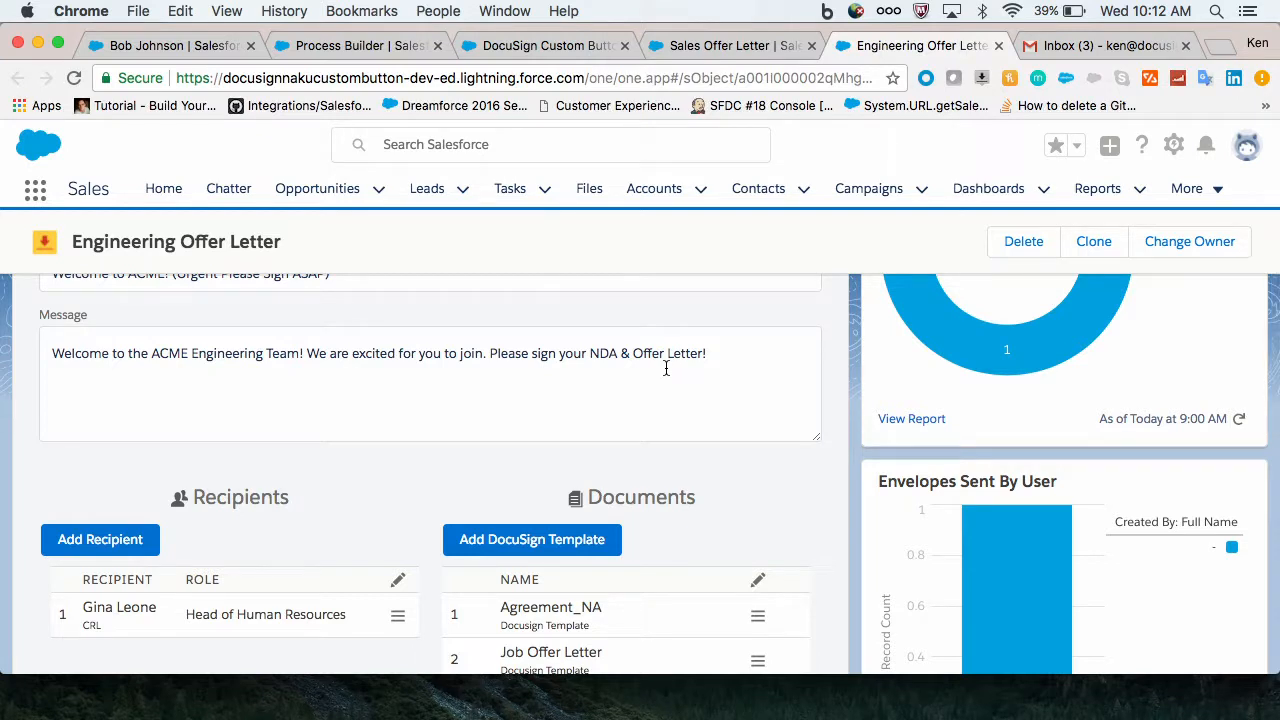
scroll(666, 368, up, 1)
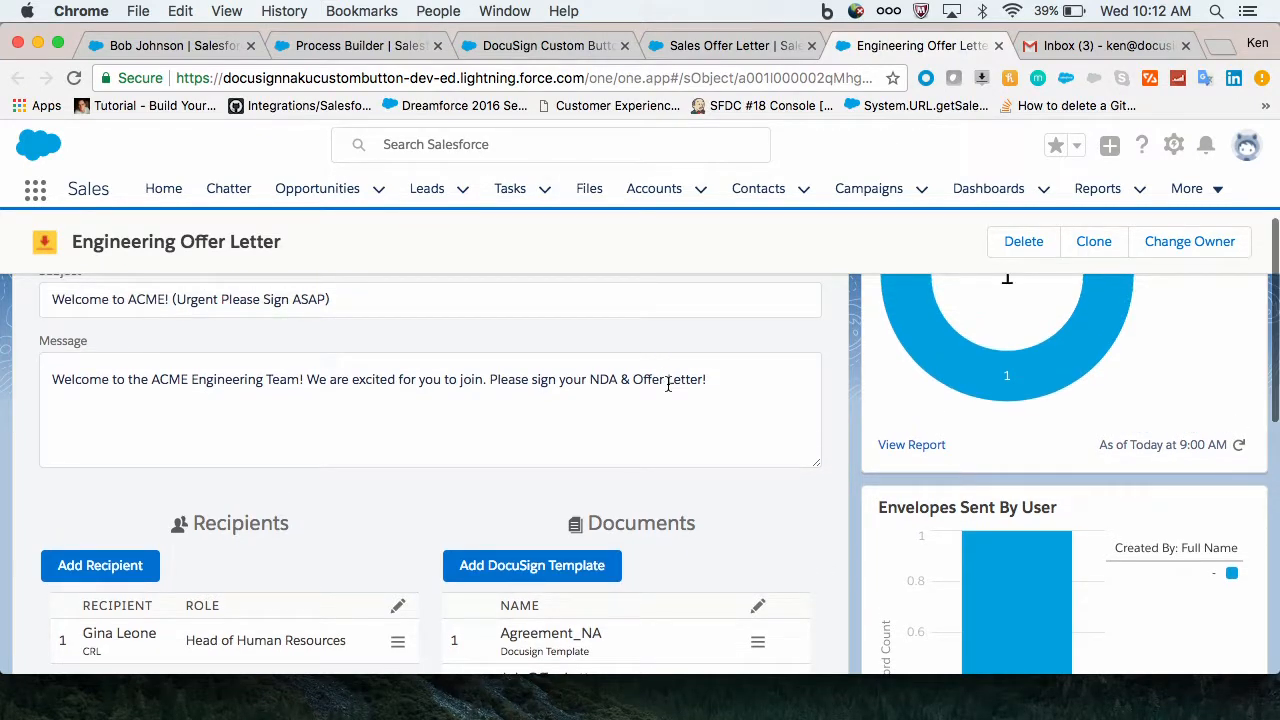
scroll(660, 360, up, 1)
scroll(645, 329, up, 4)
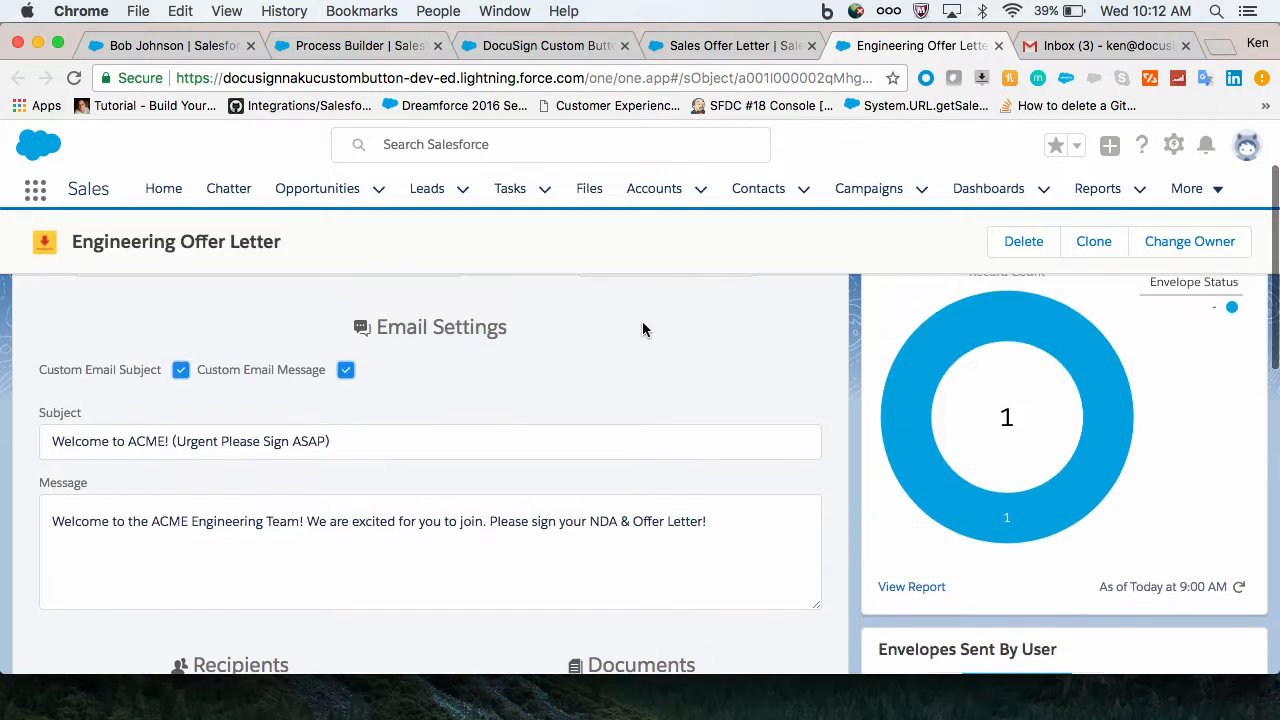
scroll(643, 329, up, 2)
scroll(643, 329, down, 3)
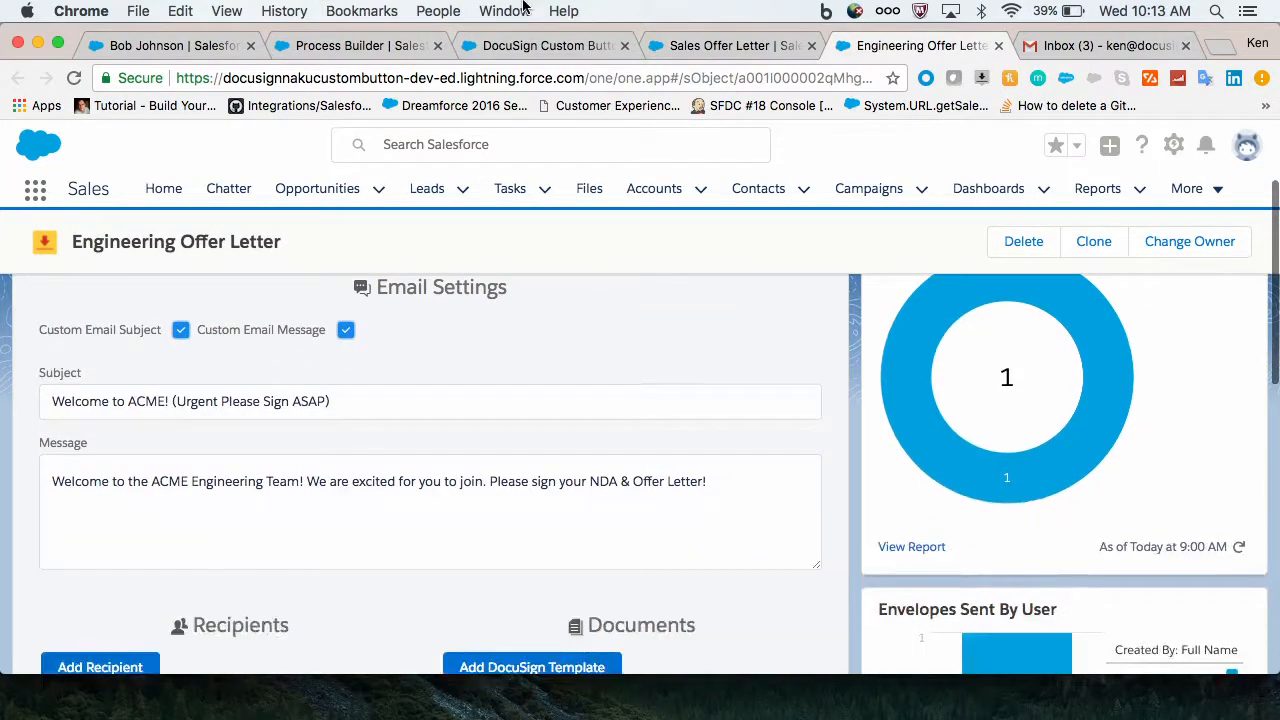
Examine the conditions of the sales and engineering offer letter criteria in the Offer Letter Process.
click(325, 45)
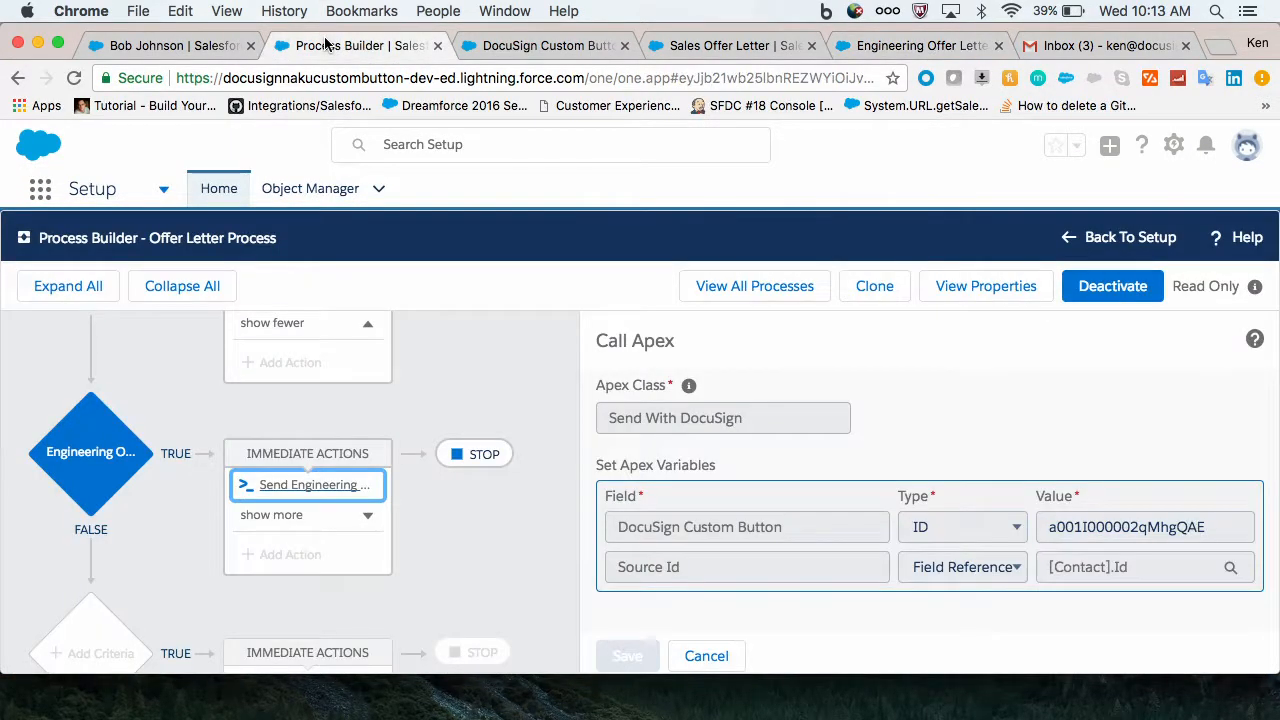
scroll(141, 422, up, 3)
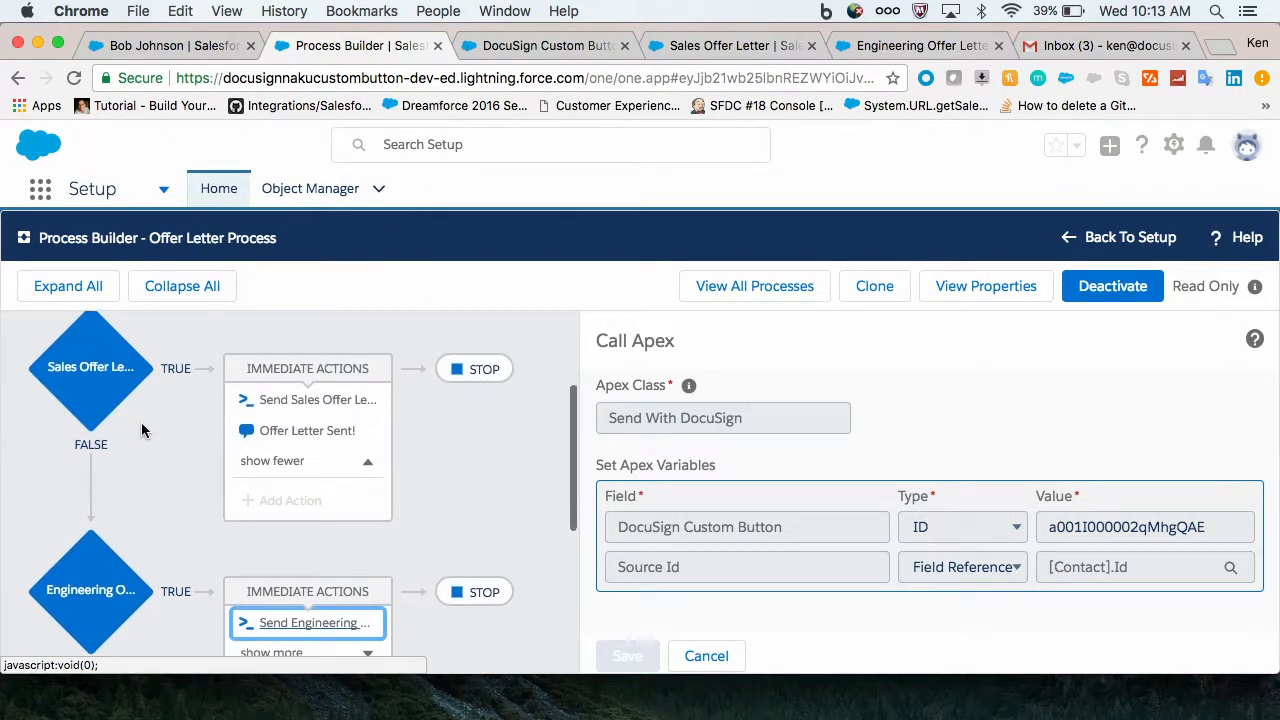
click(113, 344)
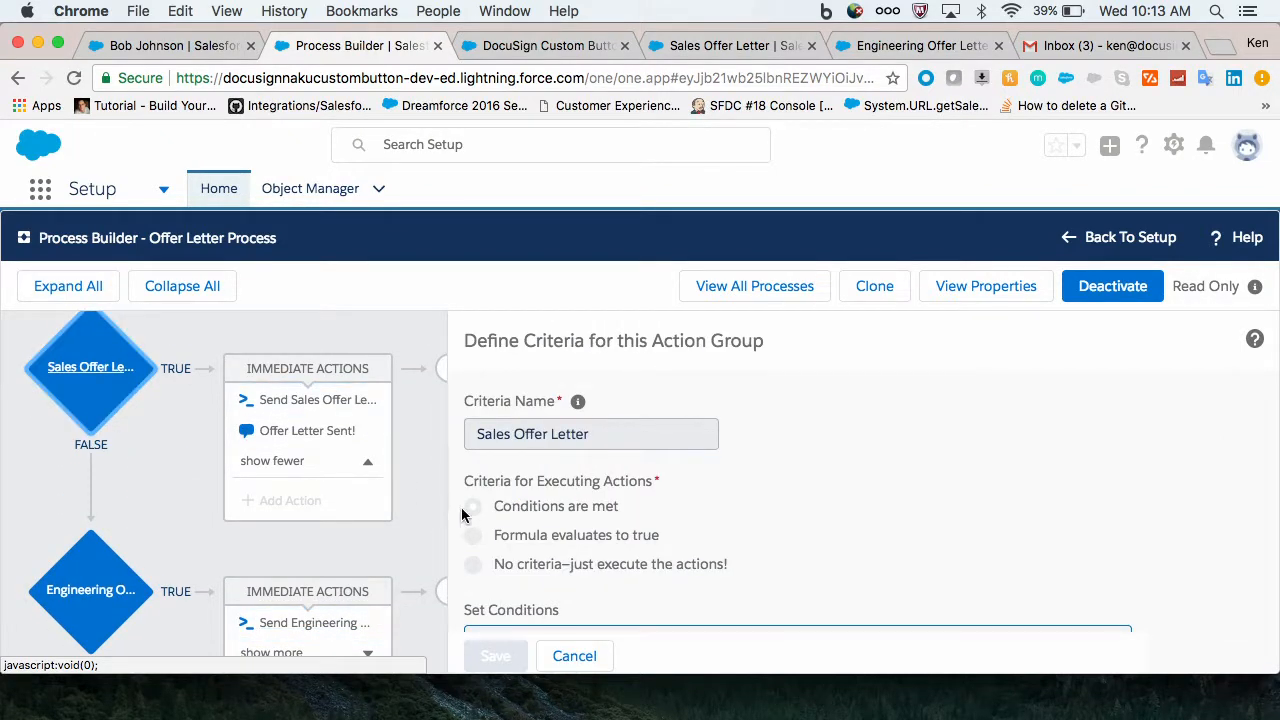
scroll(463, 510, down, 4)
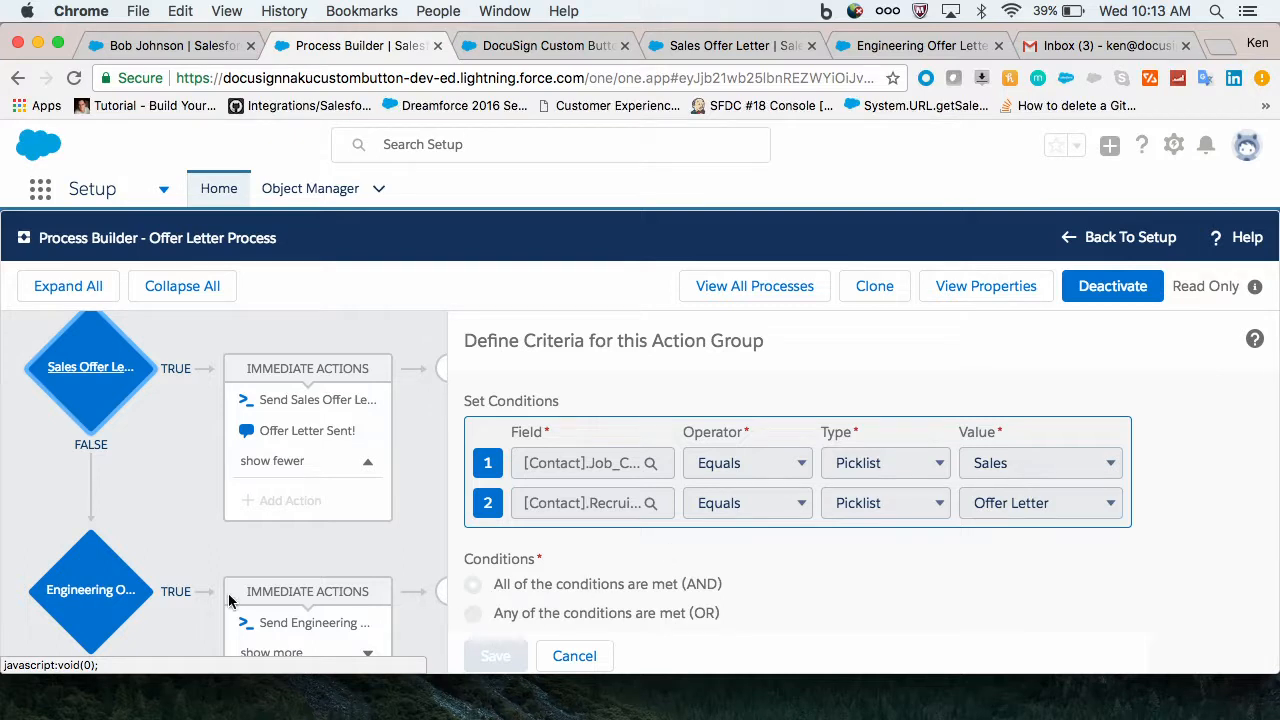
click(128, 590)
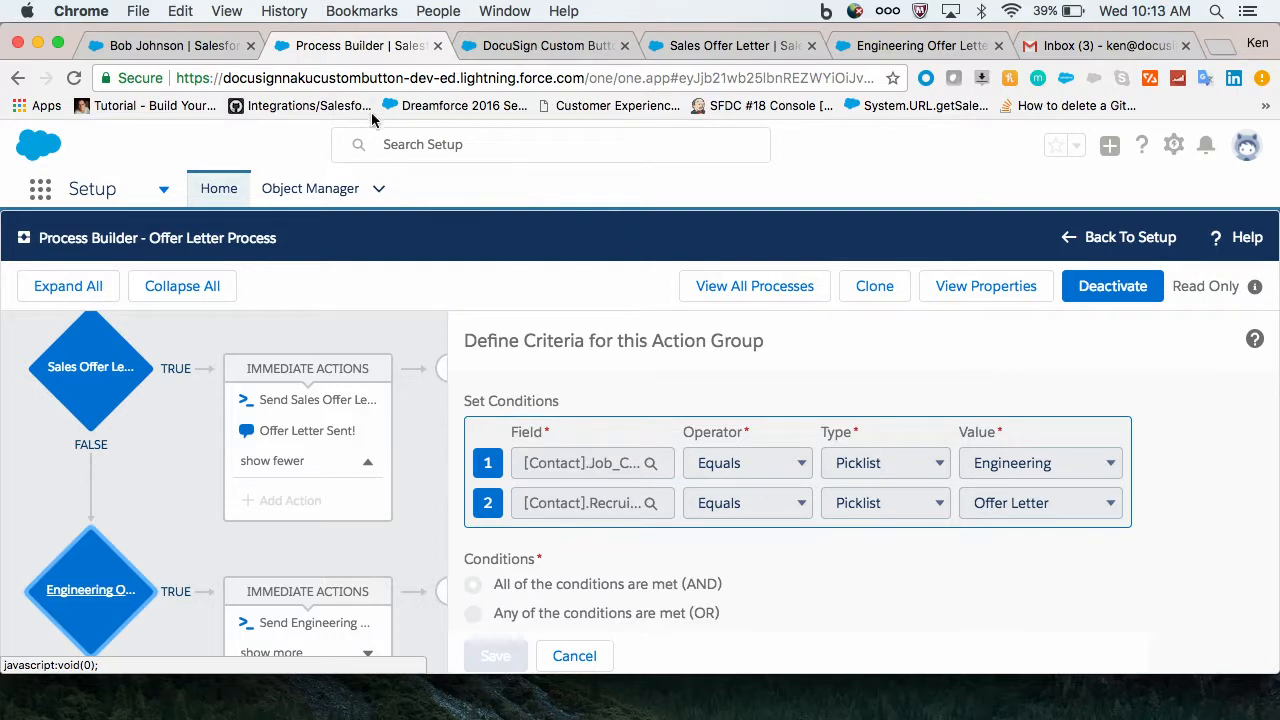
Set the contact's Recruiting Stage to Interview and save the record.
click(180, 46)
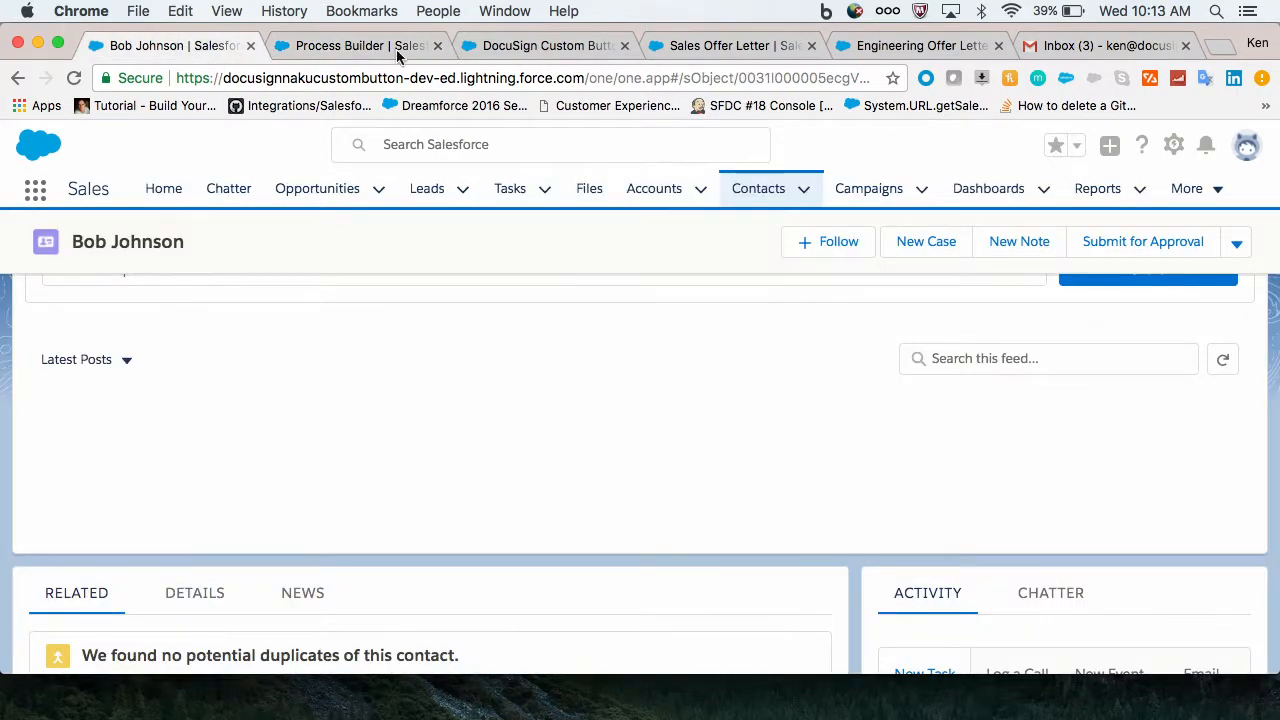
click(1228, 250)
click(1112, 320)
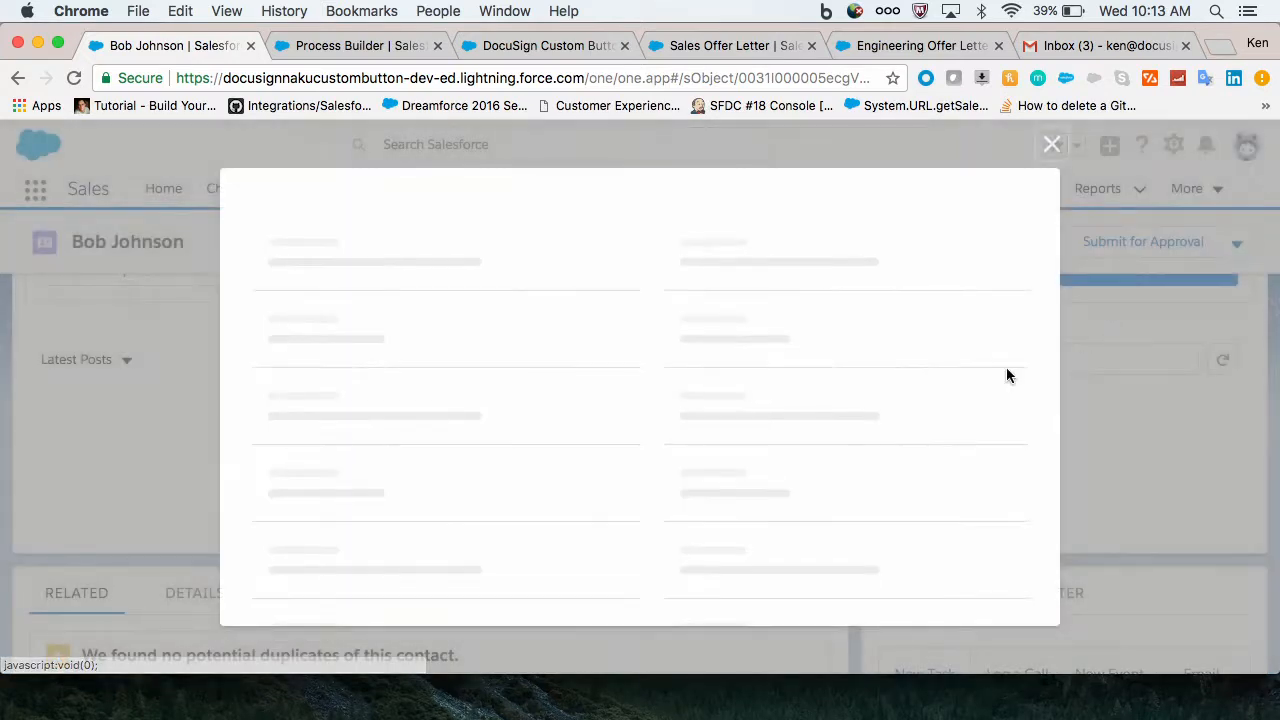
scroll(844, 450, down, 3)
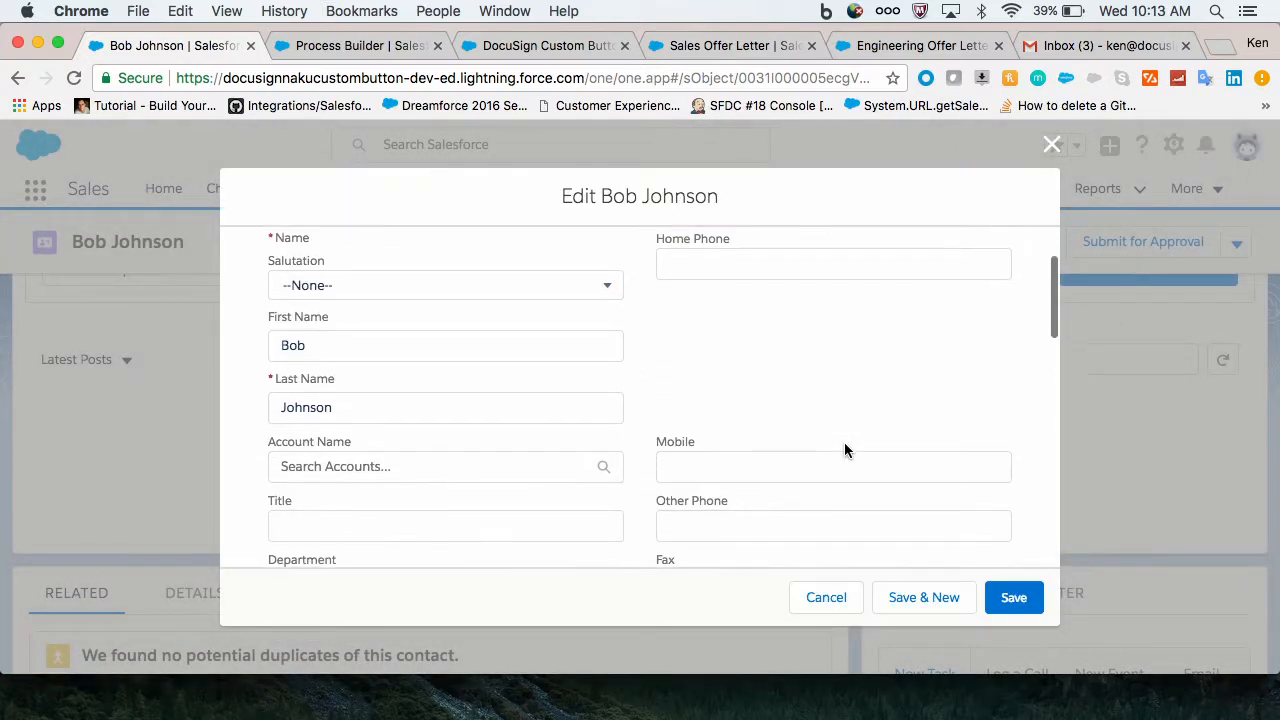
scroll(844, 450, down, 5)
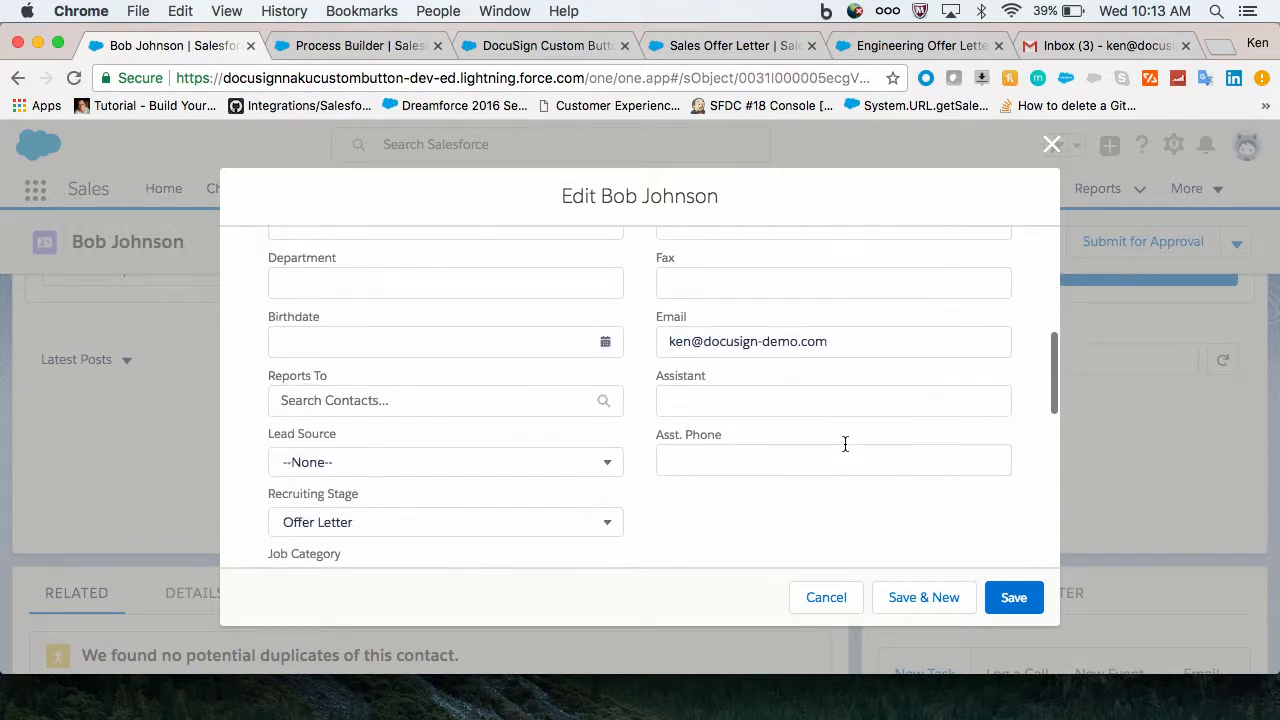
scroll(845, 444, down, 2)
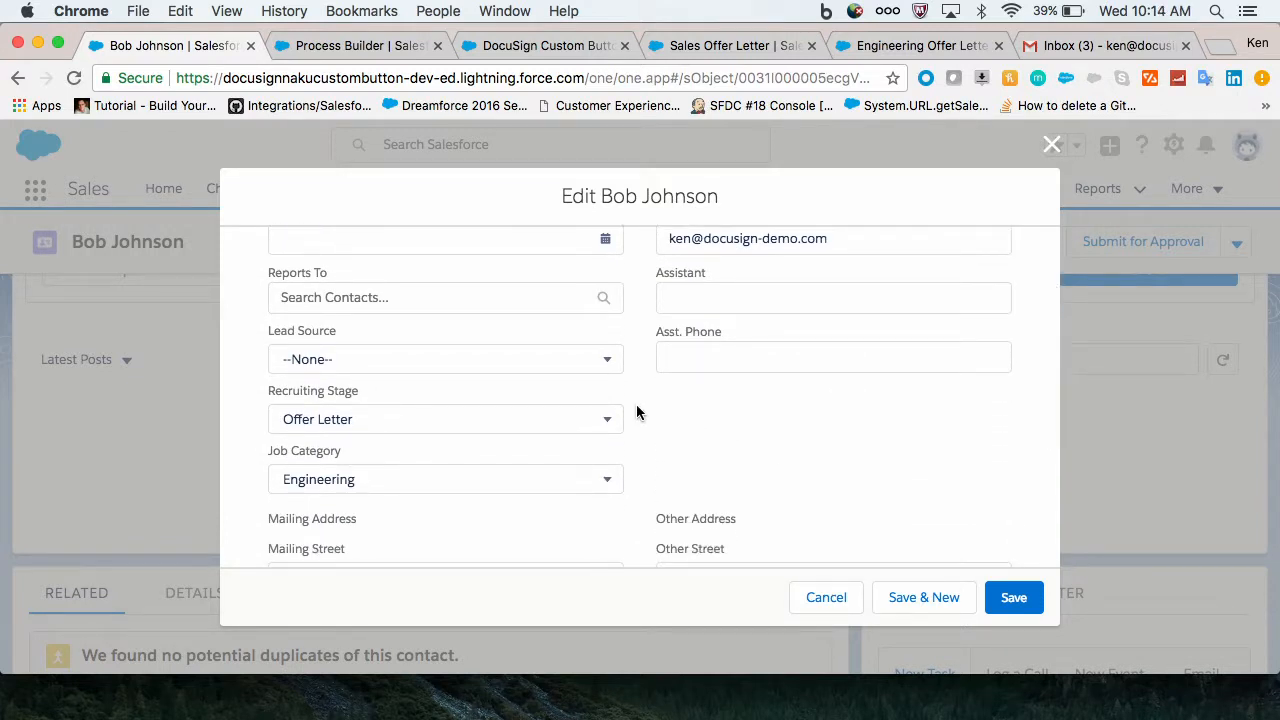
click(611, 421)
click(489, 503)
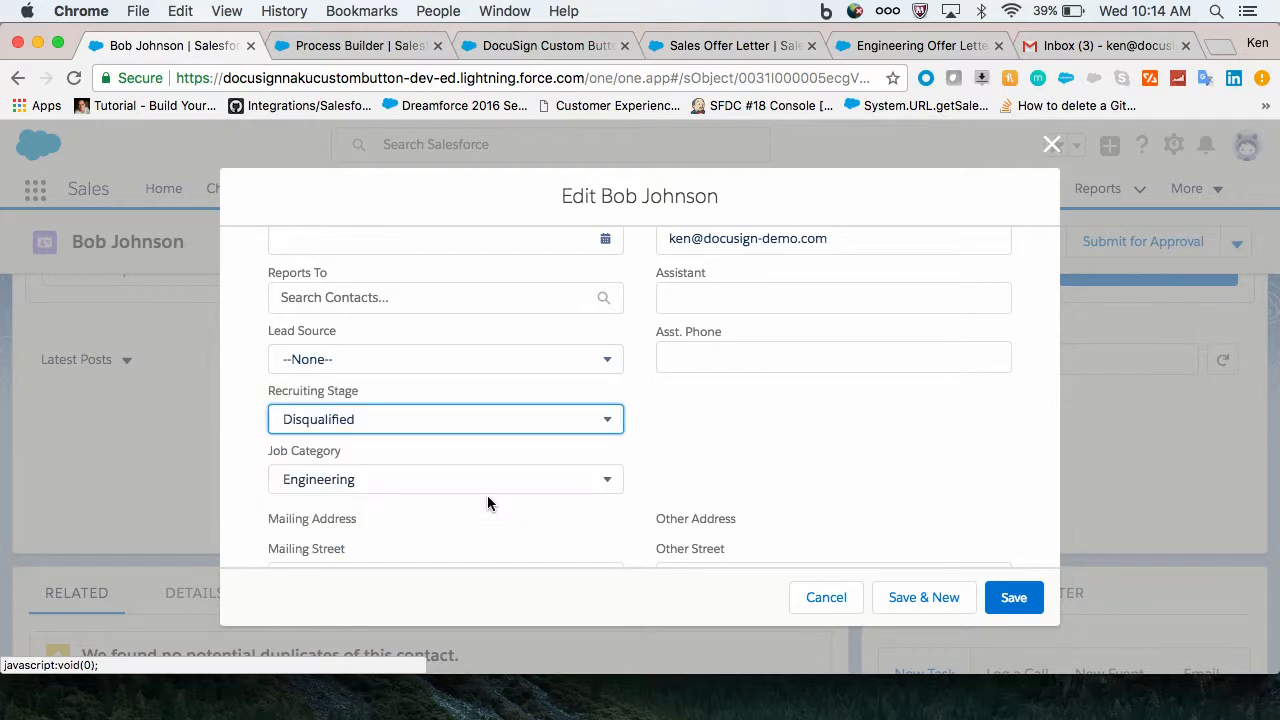
click(496, 421)
click(429, 470)
click(1015, 600)
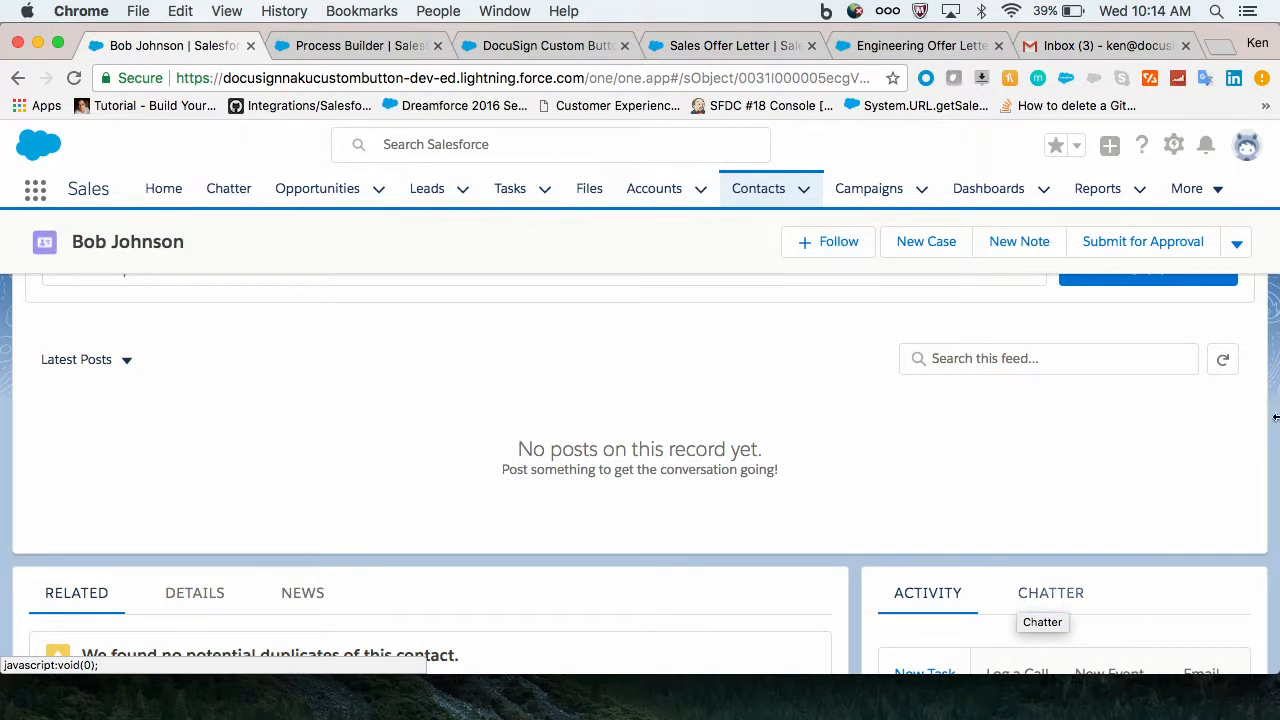
Set the contact's Recruiting Stage to Offer Letter and save the record.
click(1189, 193)
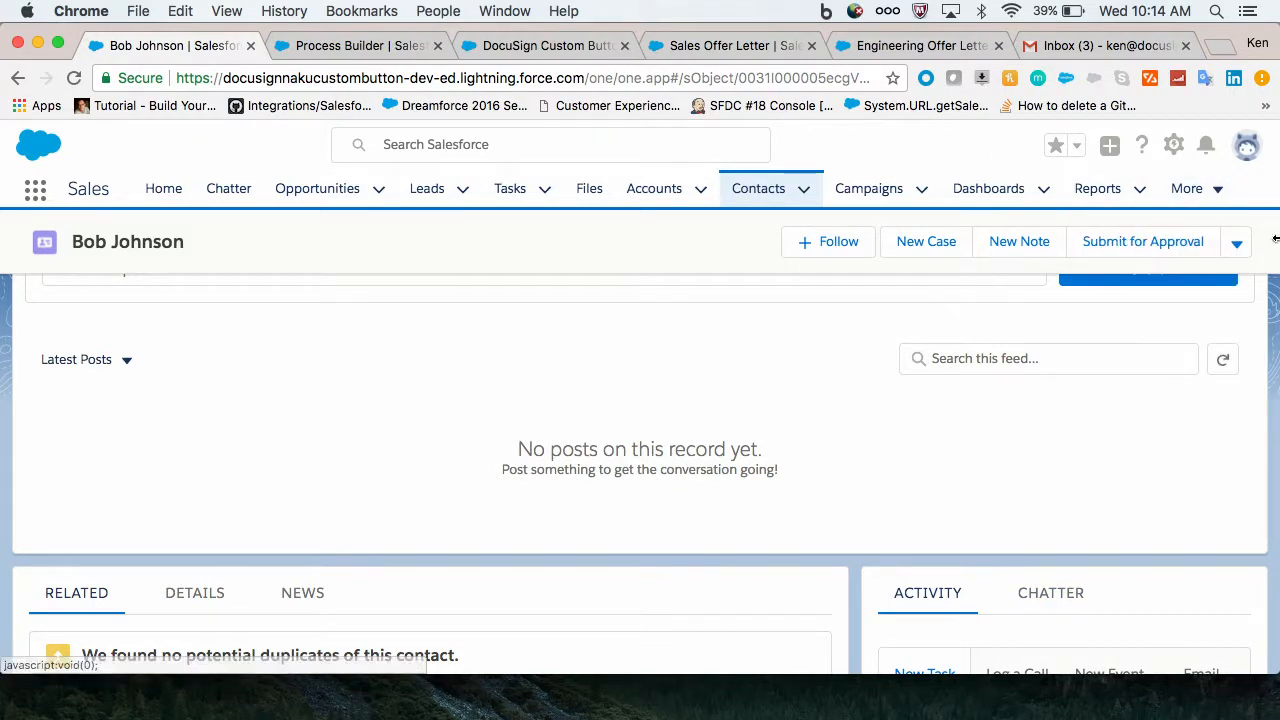
click(1237, 246)
click(1127, 318)
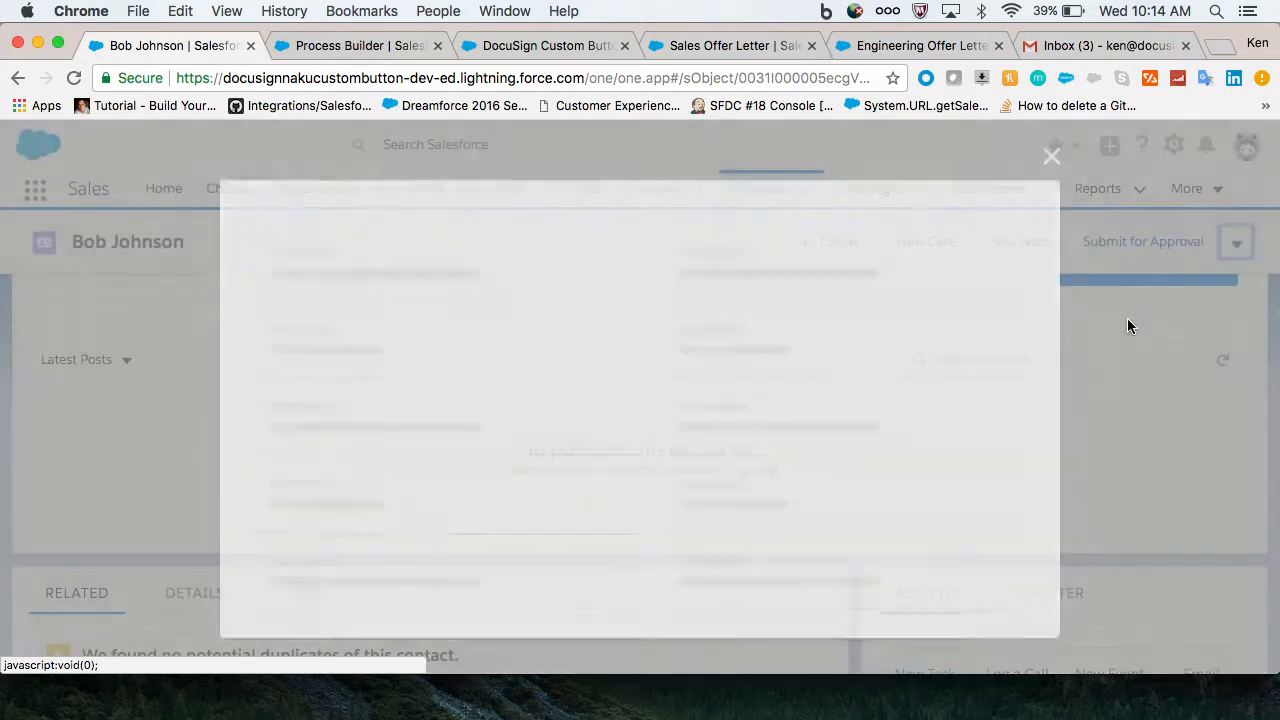
scroll(737, 500, down, 10)
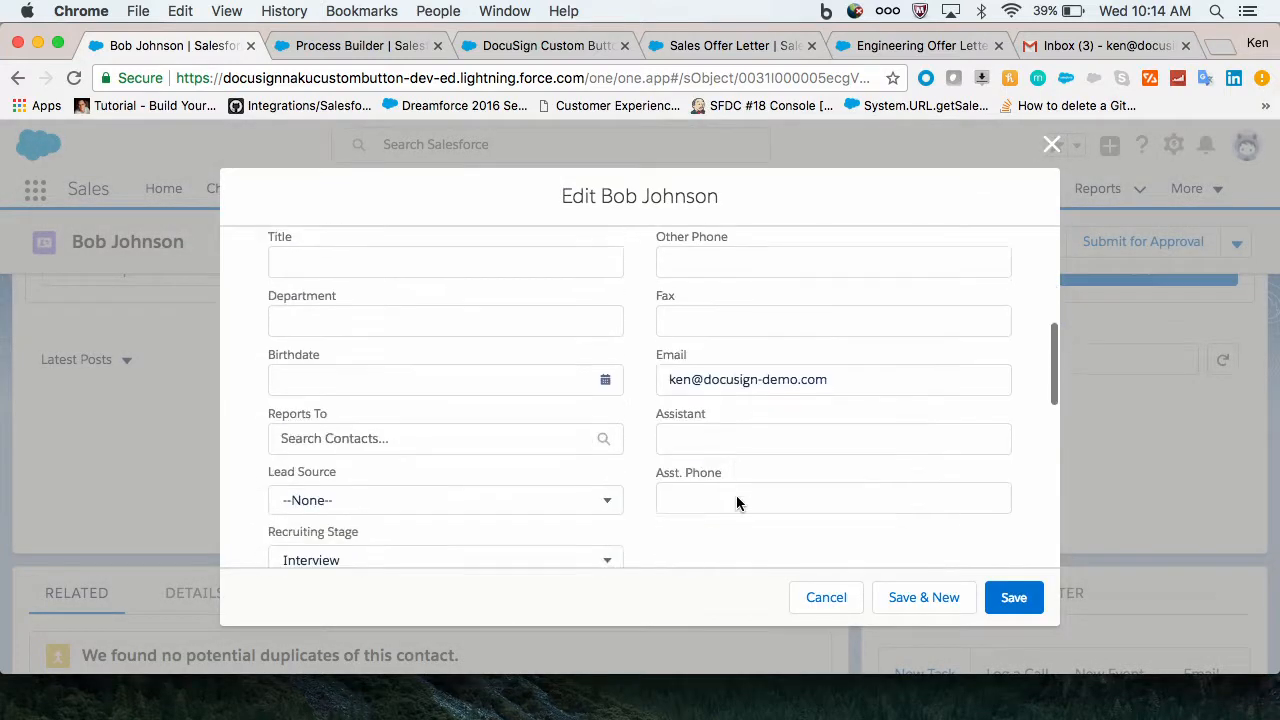
scroll(736, 495, down, 2)
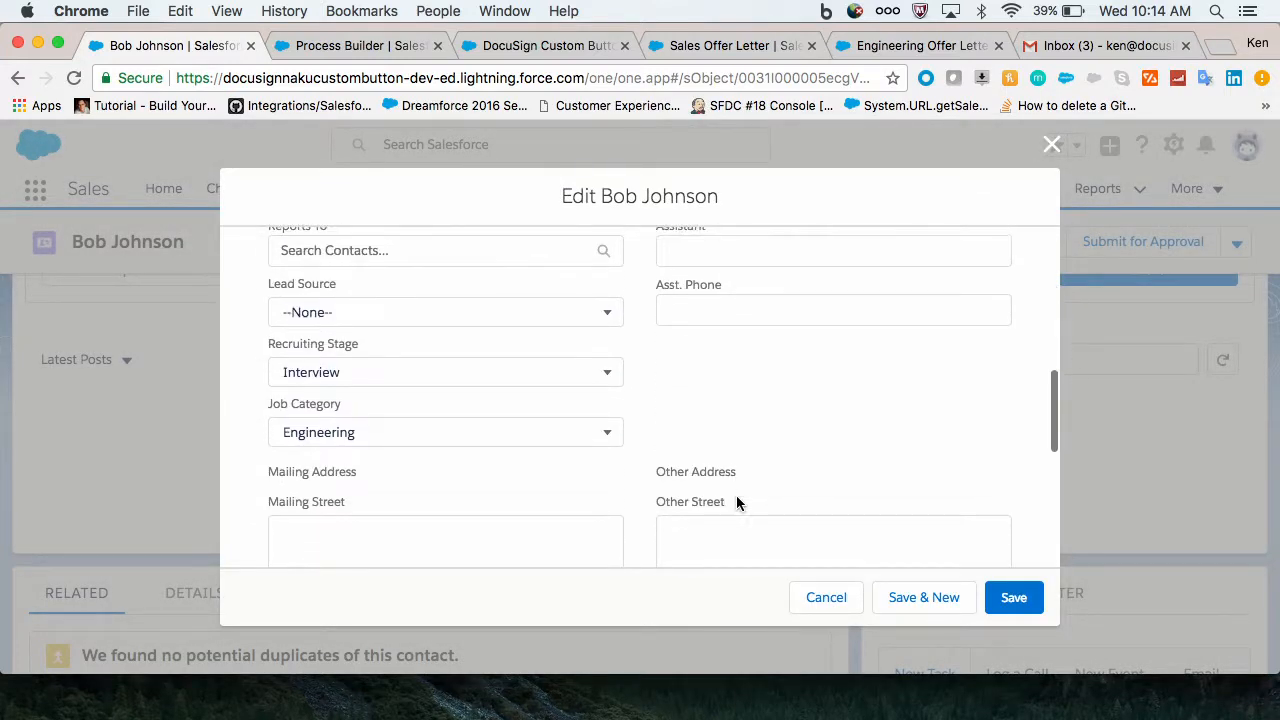
right_click(737, 479)
click(545, 413)
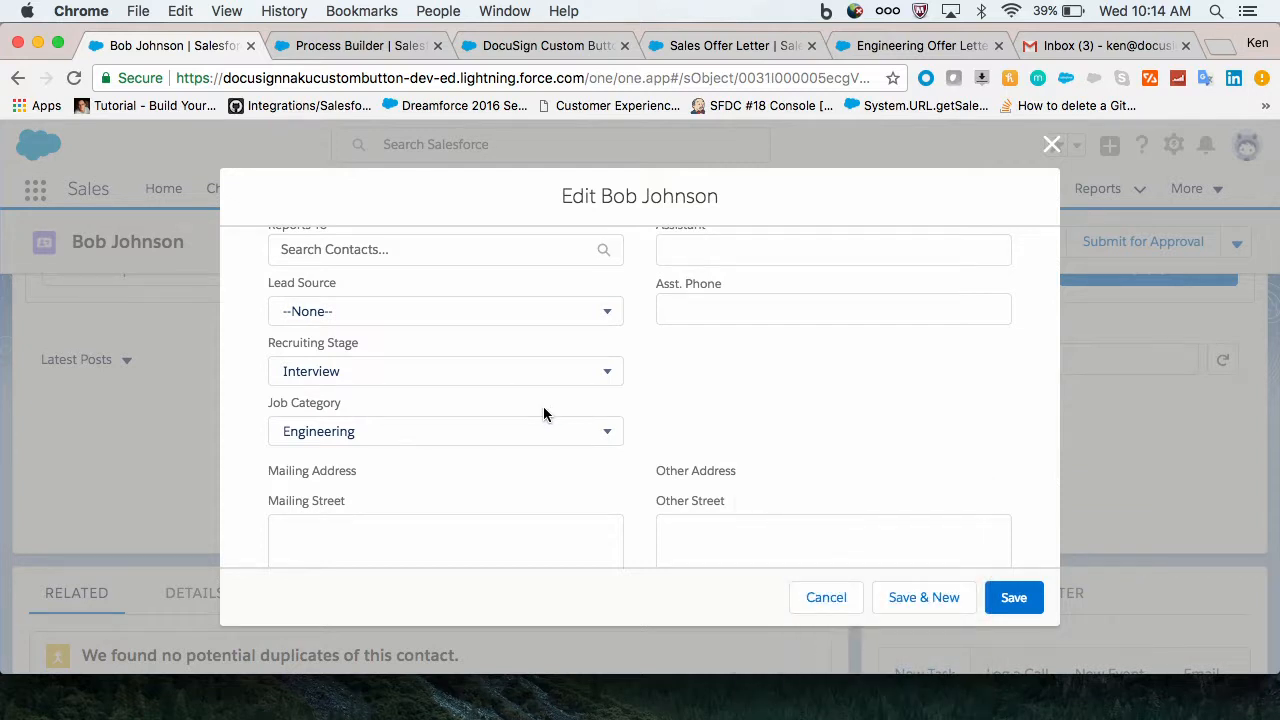
click(503, 373)
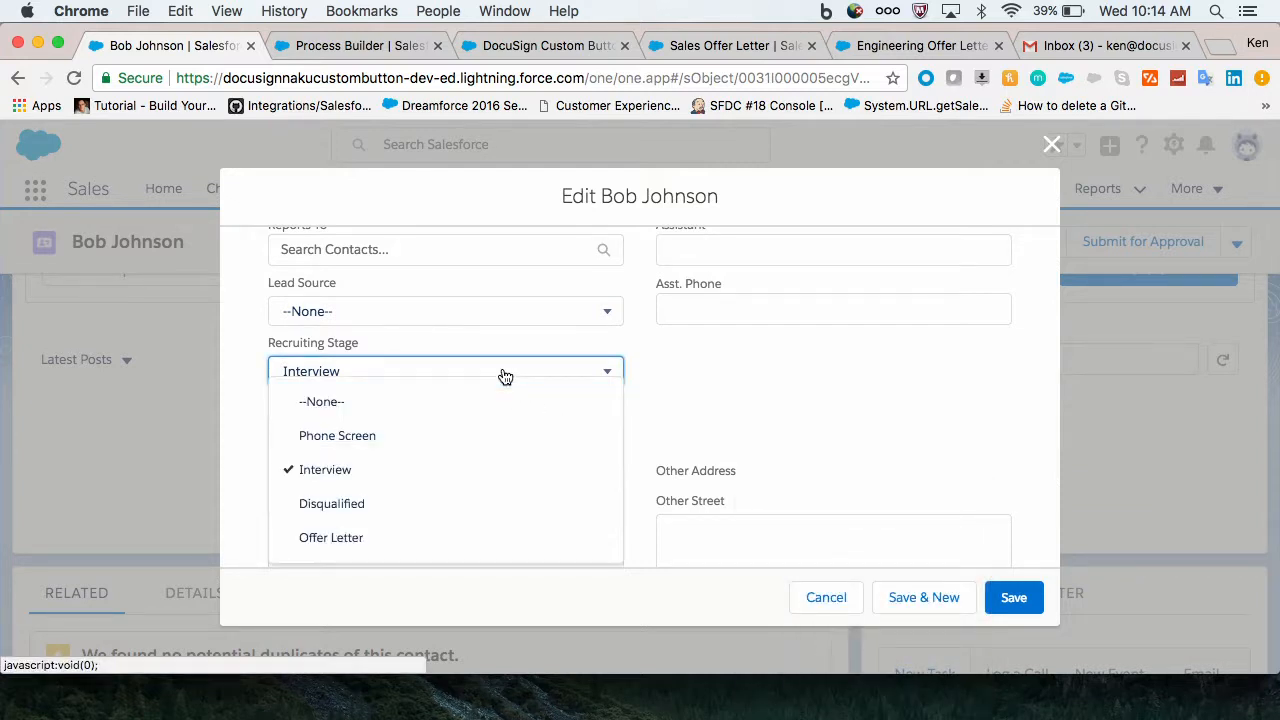
click(430, 537)
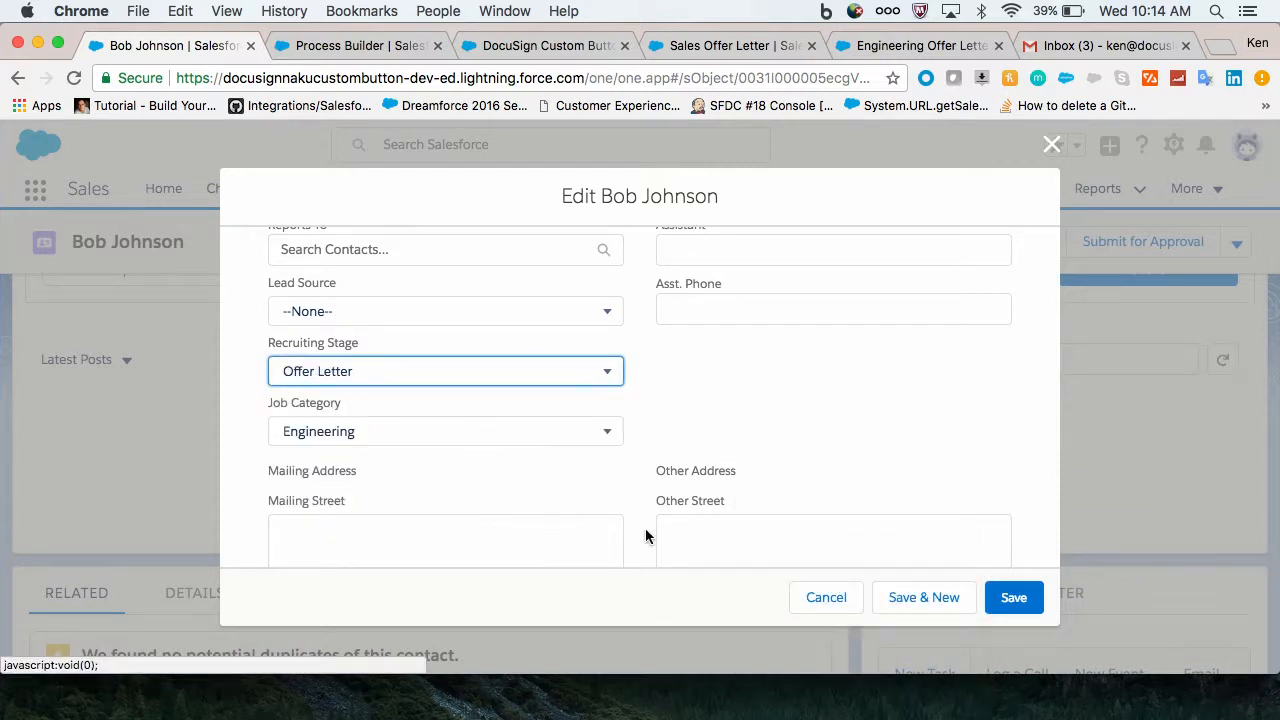
click(1012, 598)
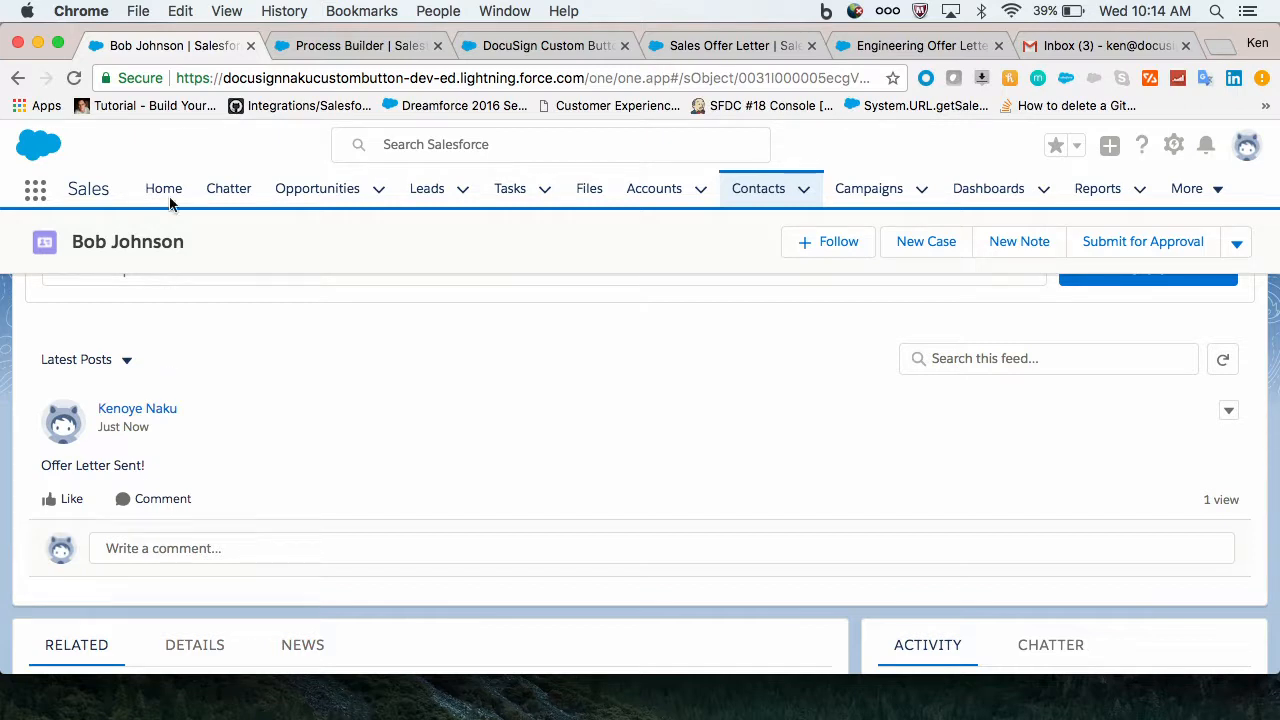
Refresh the Gmail inbox and read the DocuSign email "Welcome to ACME! (Urgent Please Sign ASAP)".
click(1131, 47)
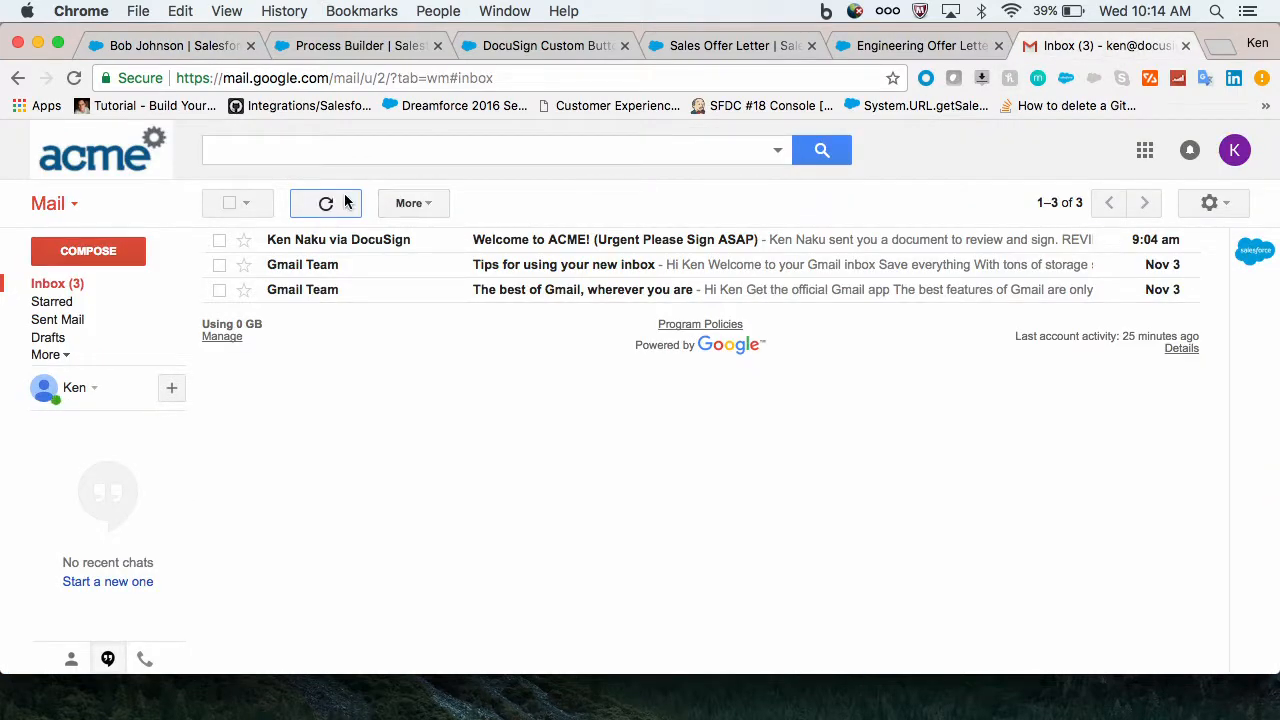
click(340, 203)
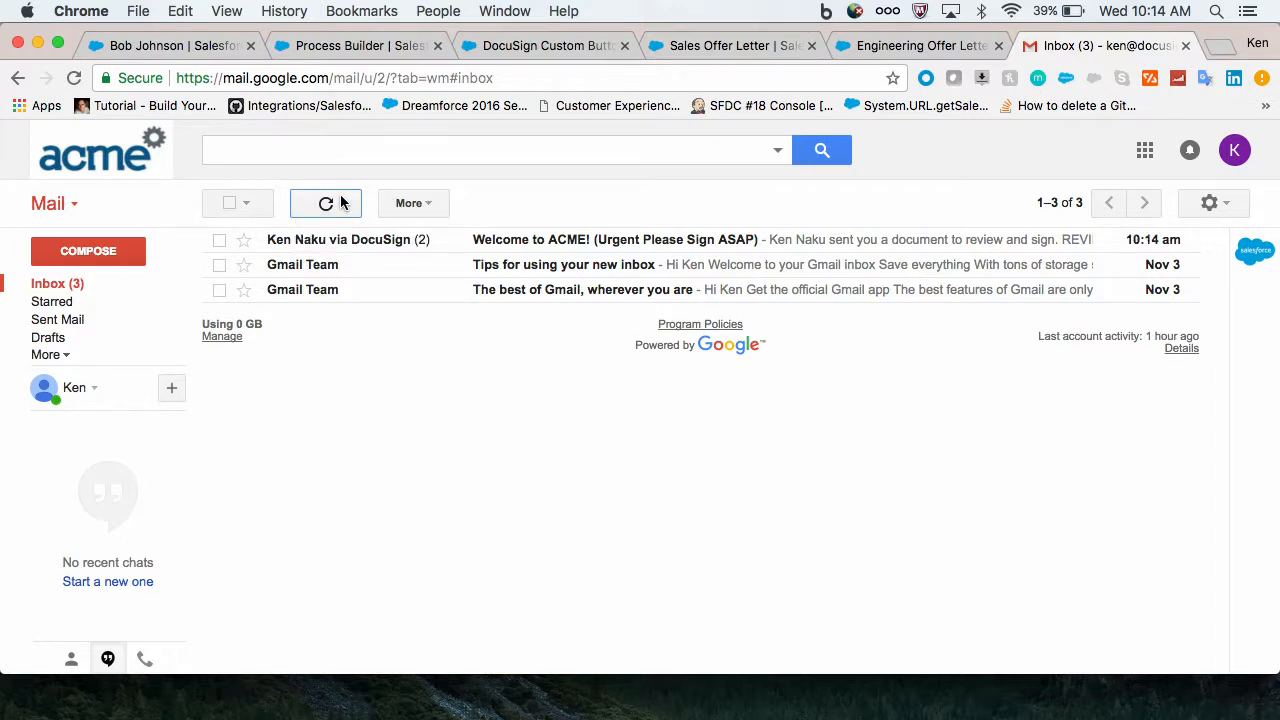
click(654, 250)
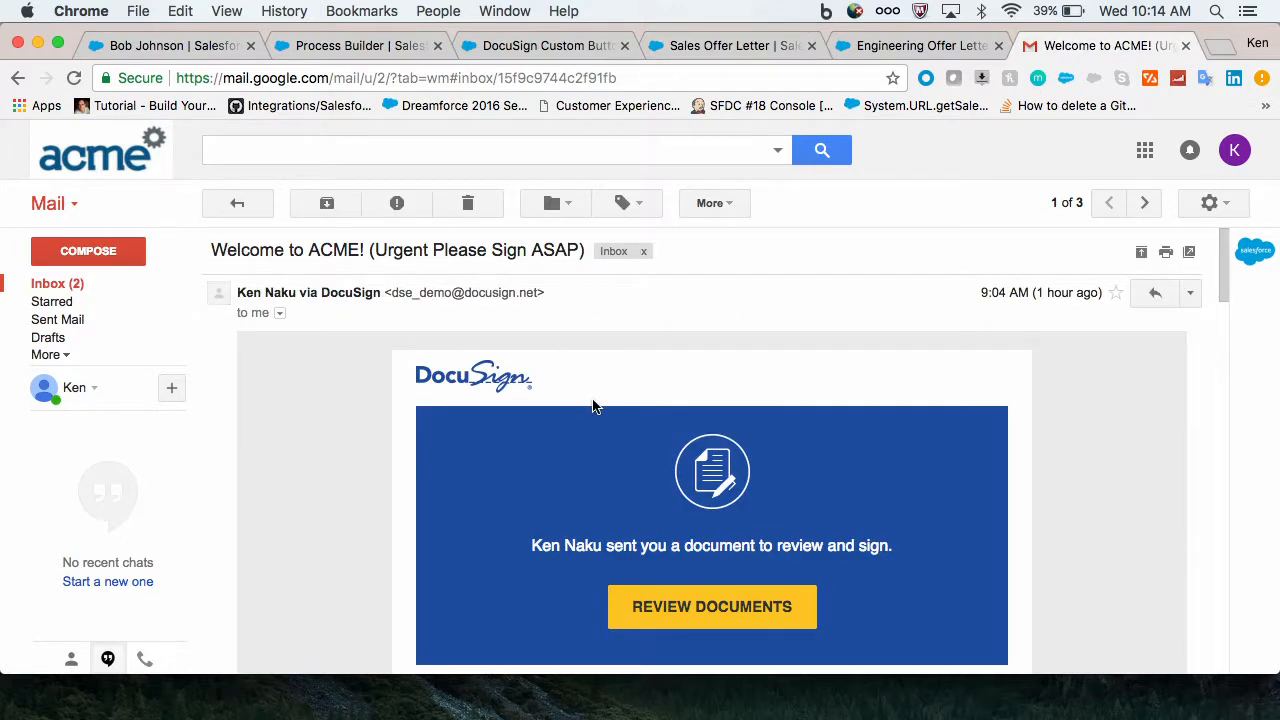
scroll(592, 404, down, 3)
scroll(592, 404, down, 1)
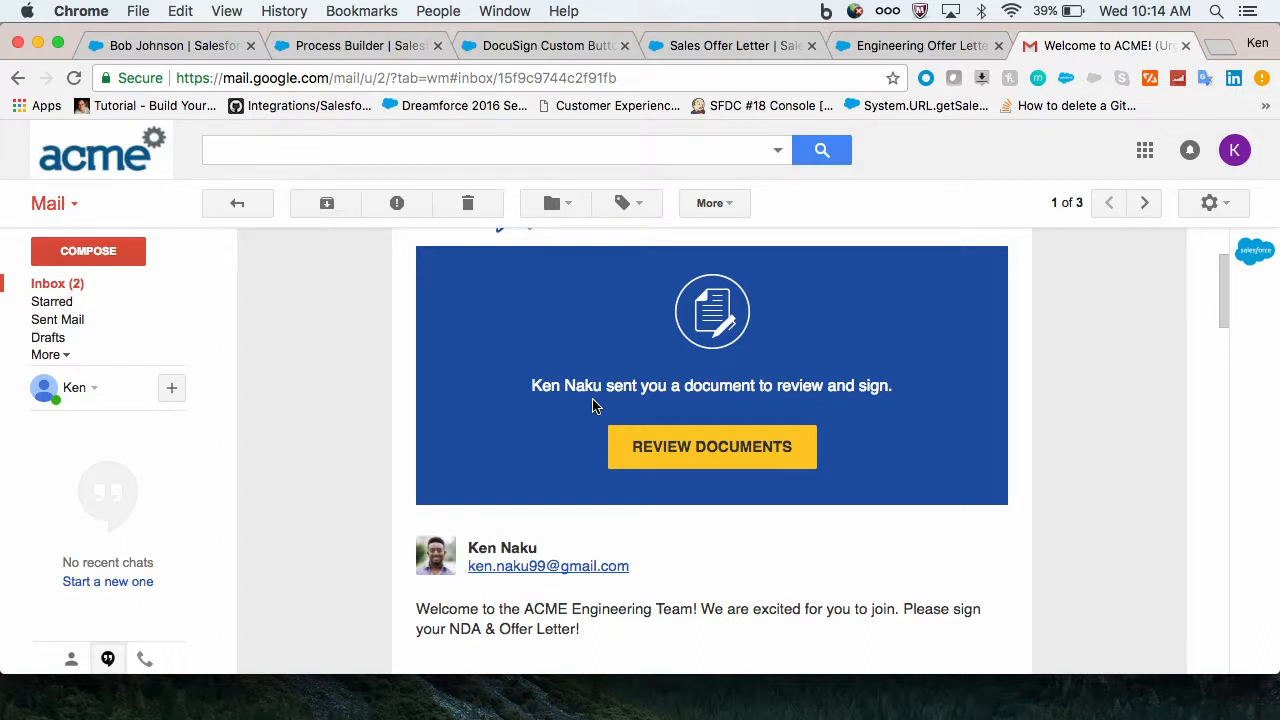
Open the email's documents for review and try to log in to DocuSign with the account password.
click(660, 444)
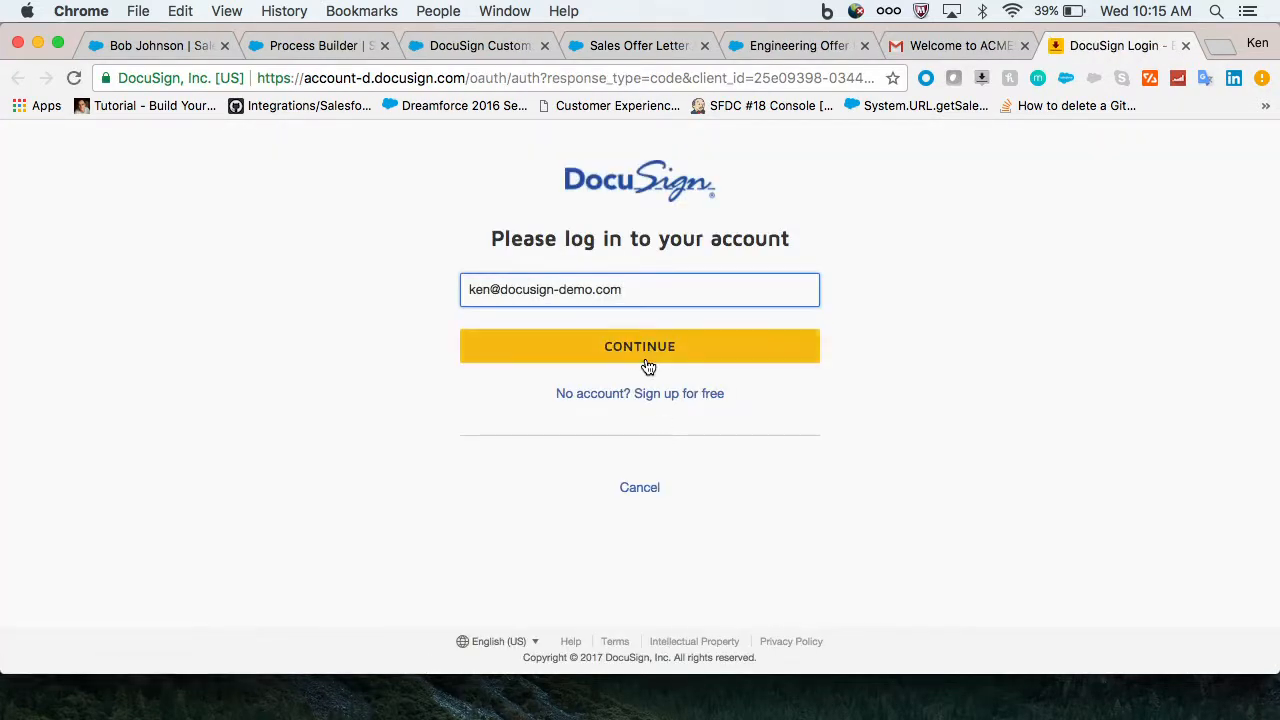
click(655, 352)
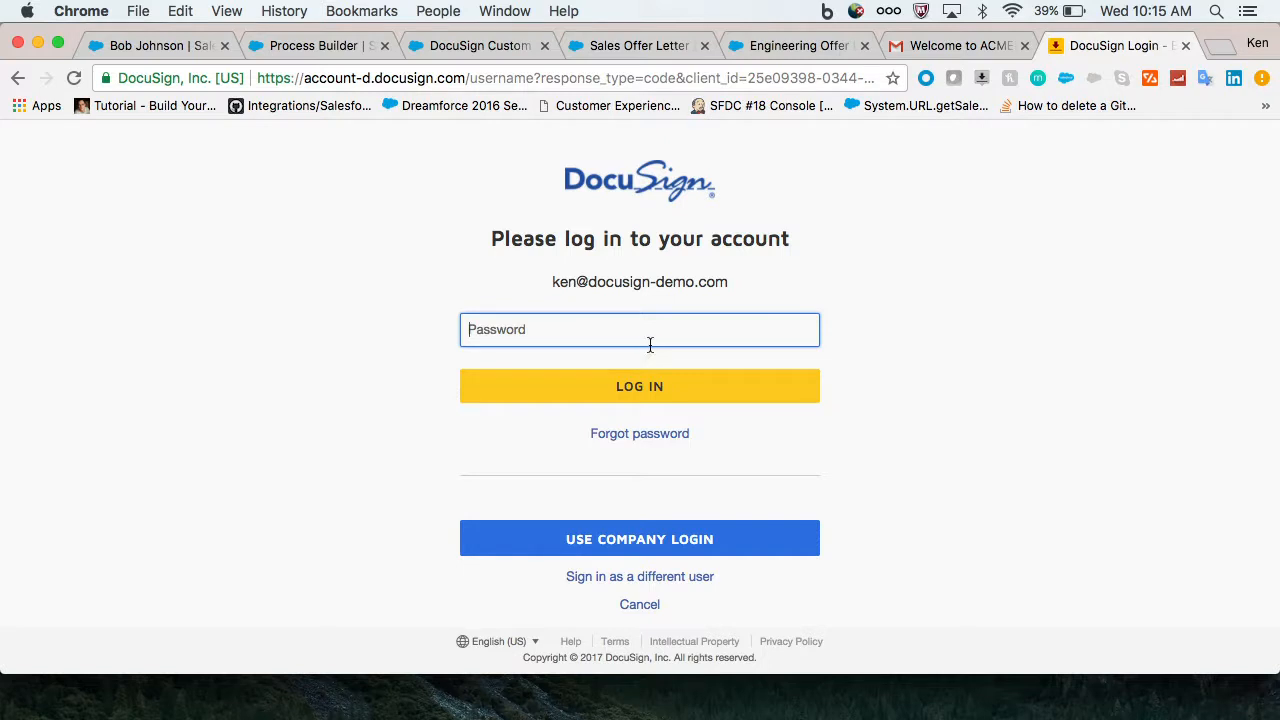
text(•••••••)
key(Return)
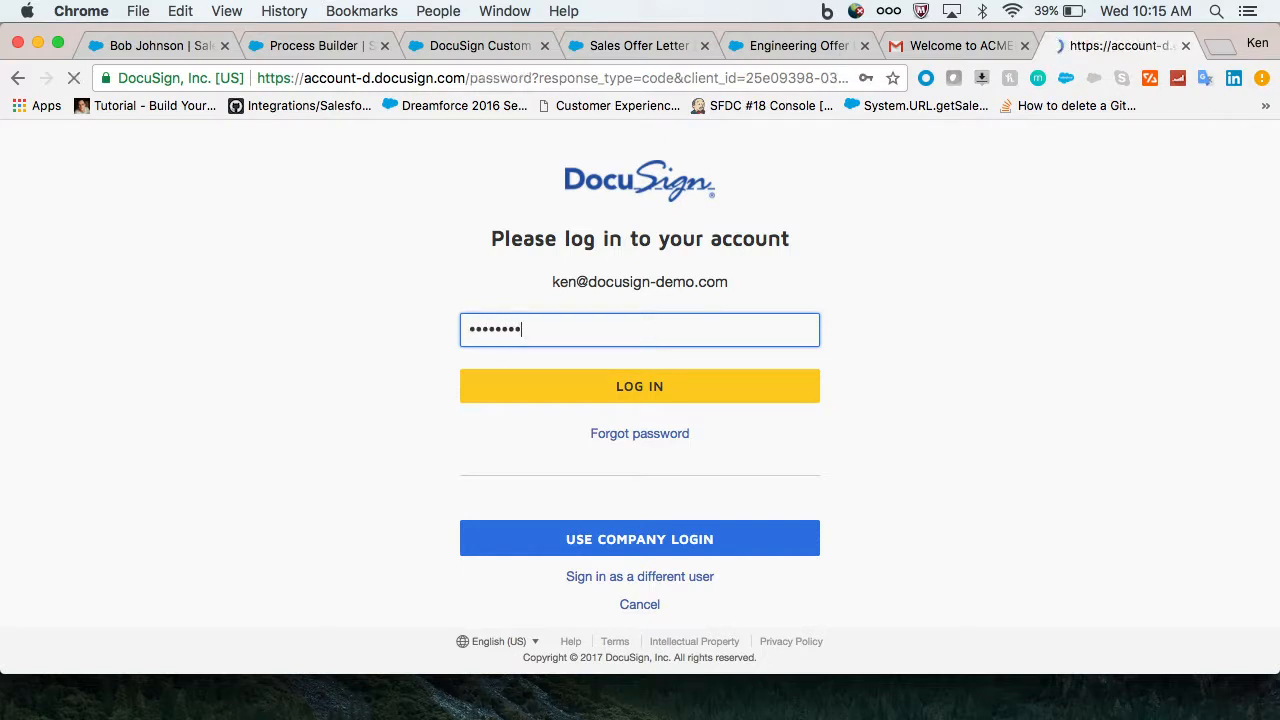
text(••••••••••)
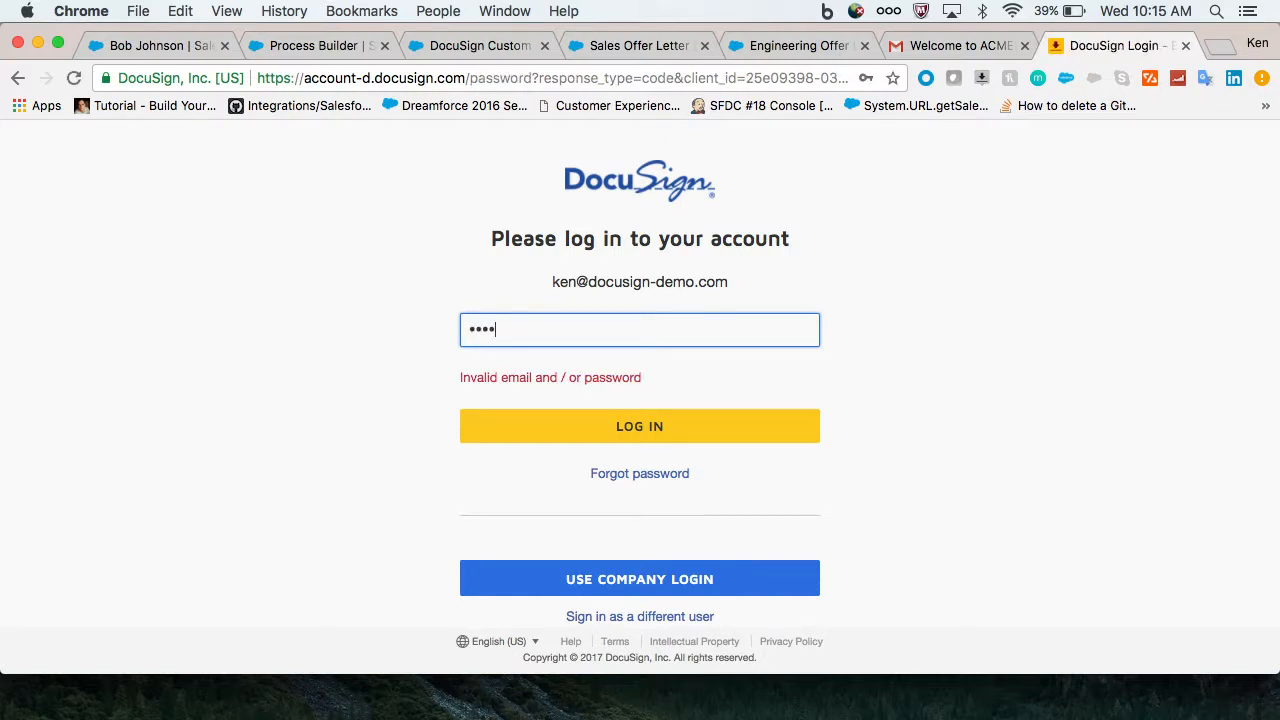
key(Return)
text(••••••••••••)
key(Return)
Switch to PowerPoint, present the Demo Recap slide and end the slide show.
key(super+Tab)
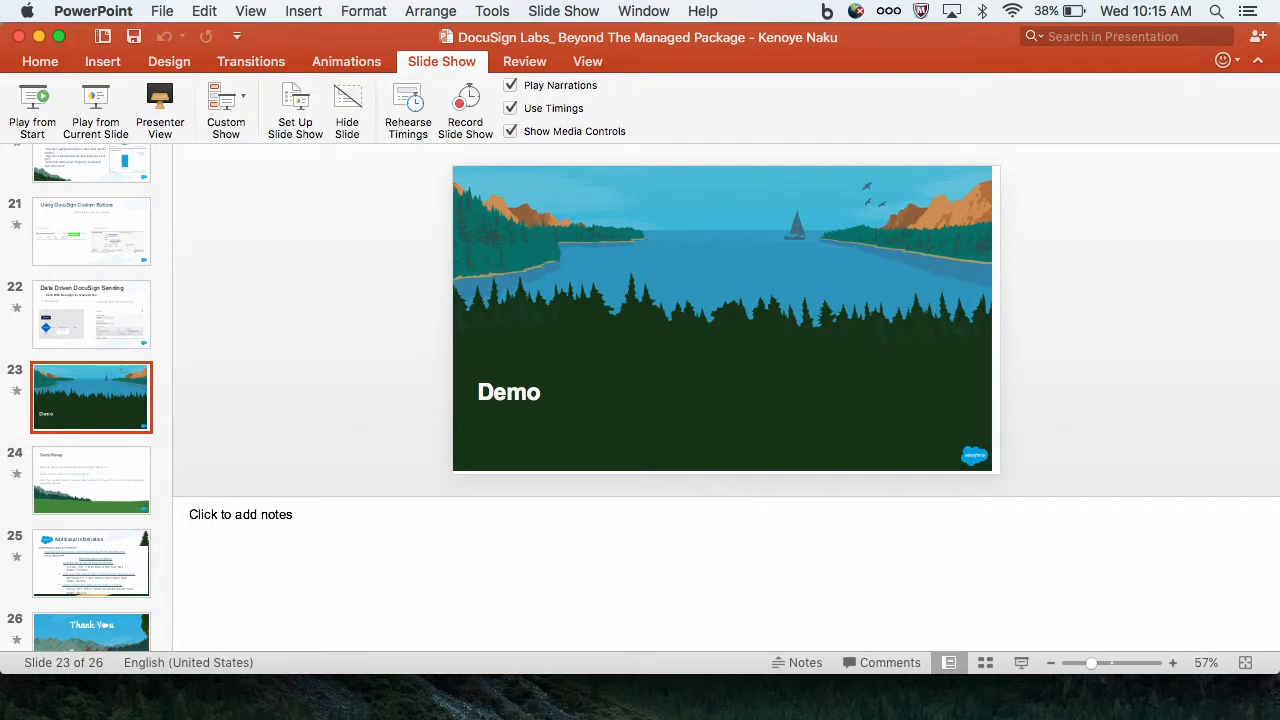
click(35, 113)
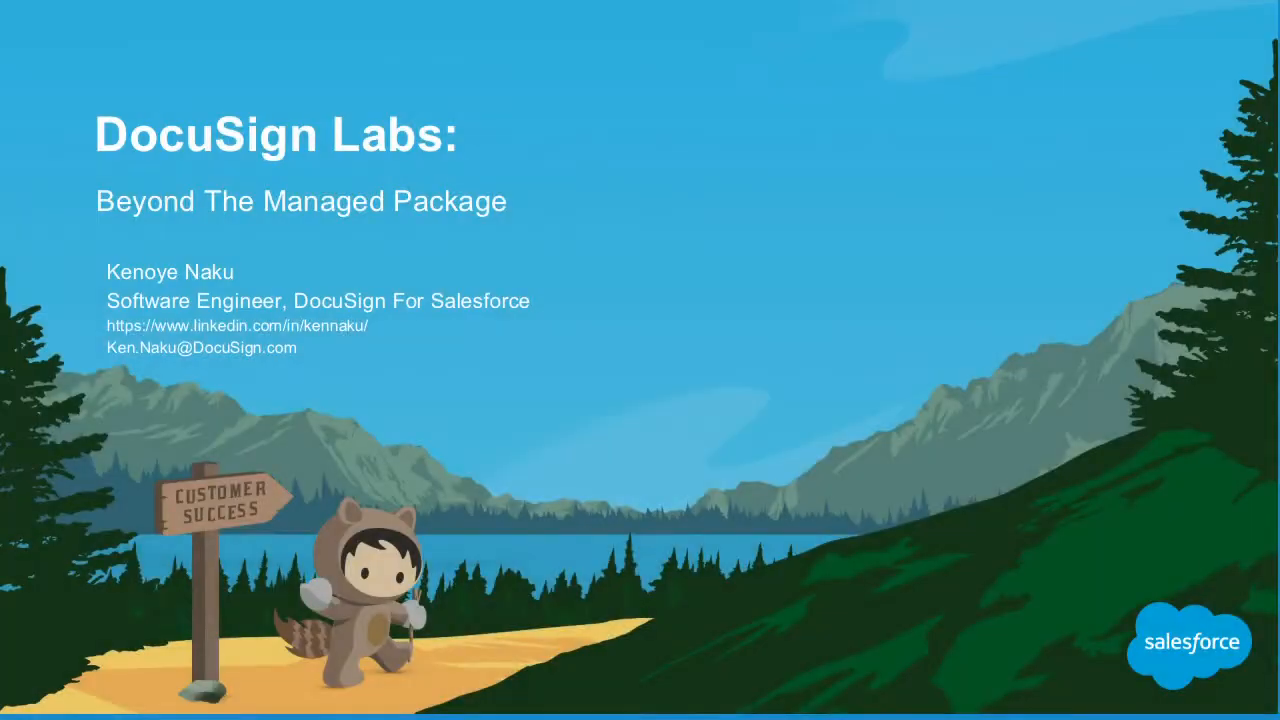
key(Right)
key(Right)
key(Right)
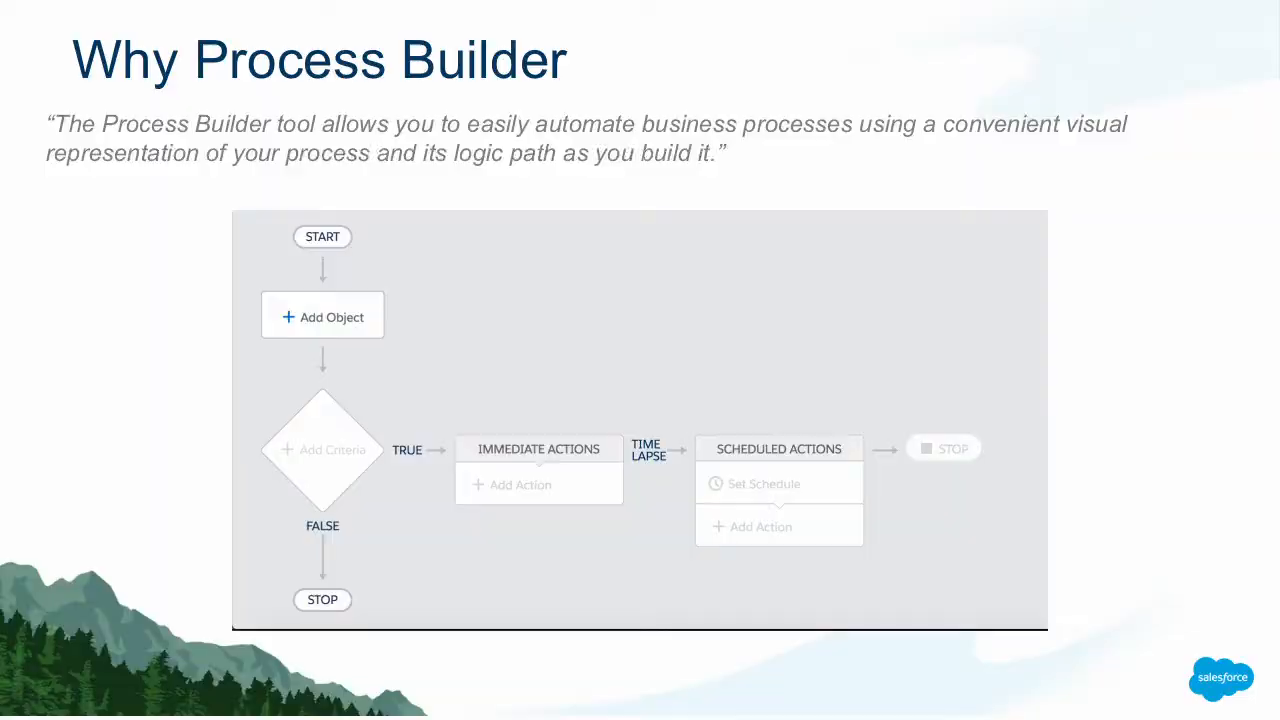
key(Escape)
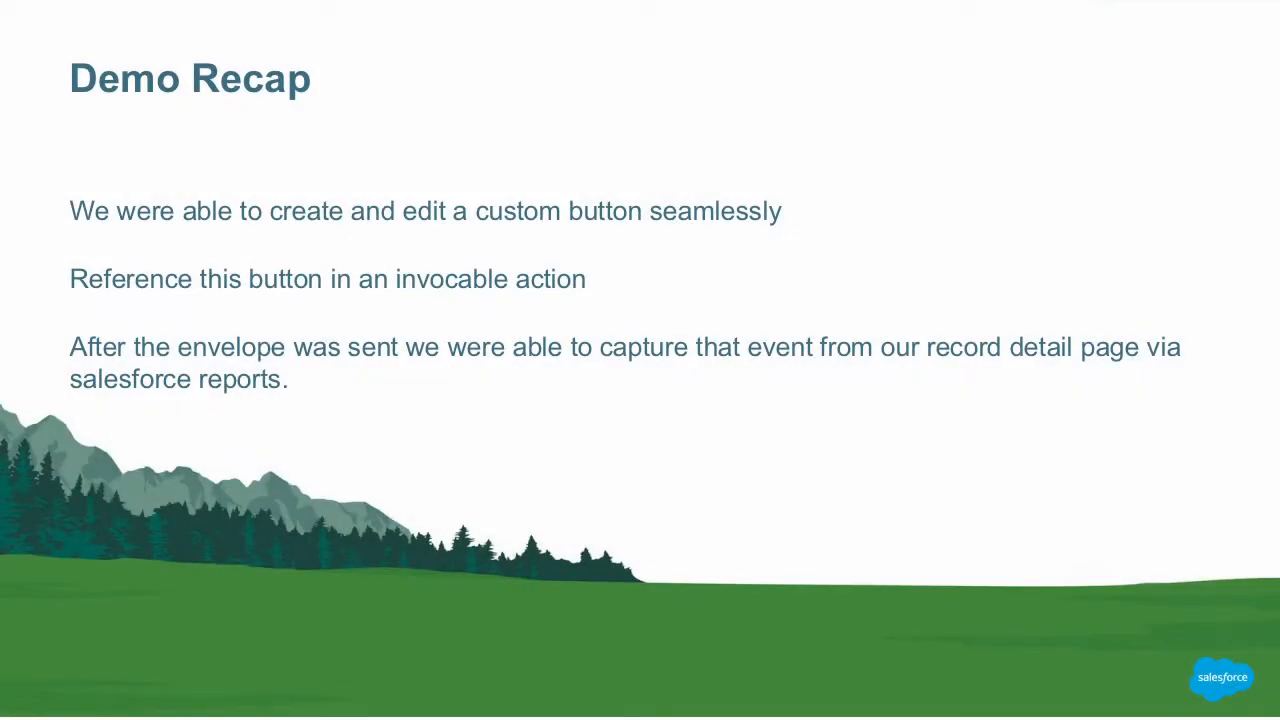
key(Escape)
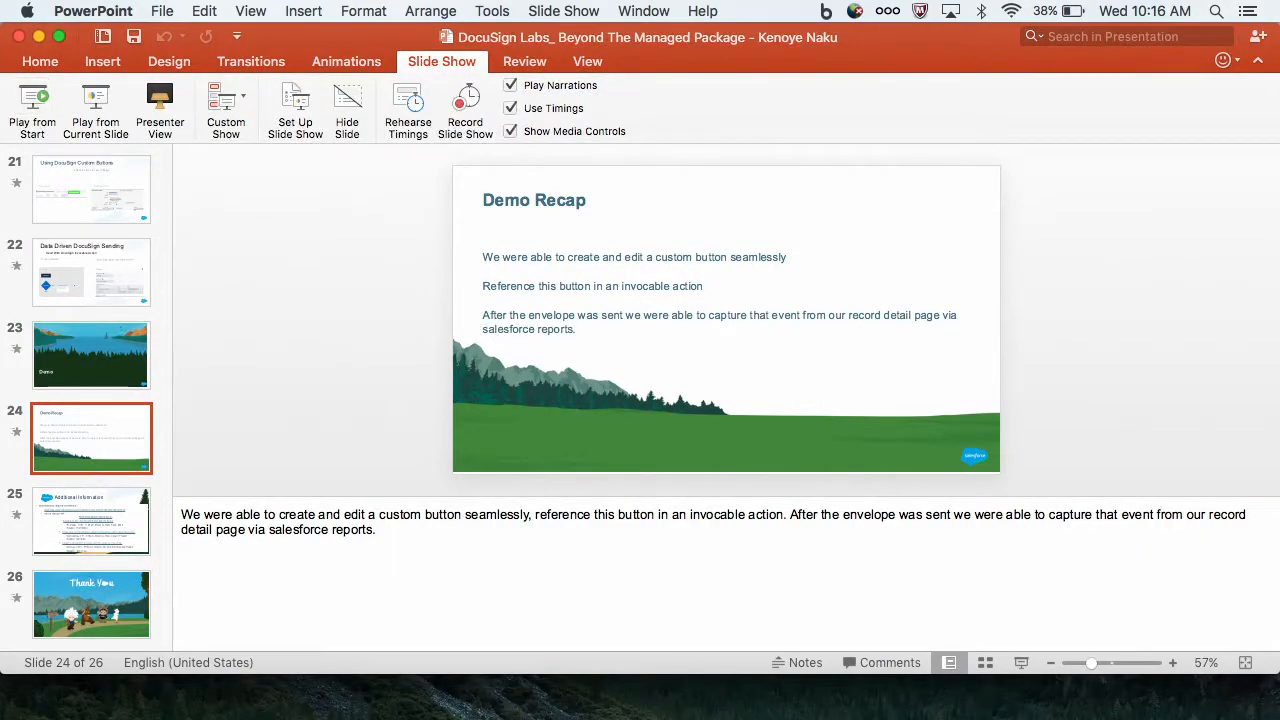
Switch to Chrome and refresh the Envelopes By Status chart of the Engineering Offer Letter custom button.
key(super+Tab)
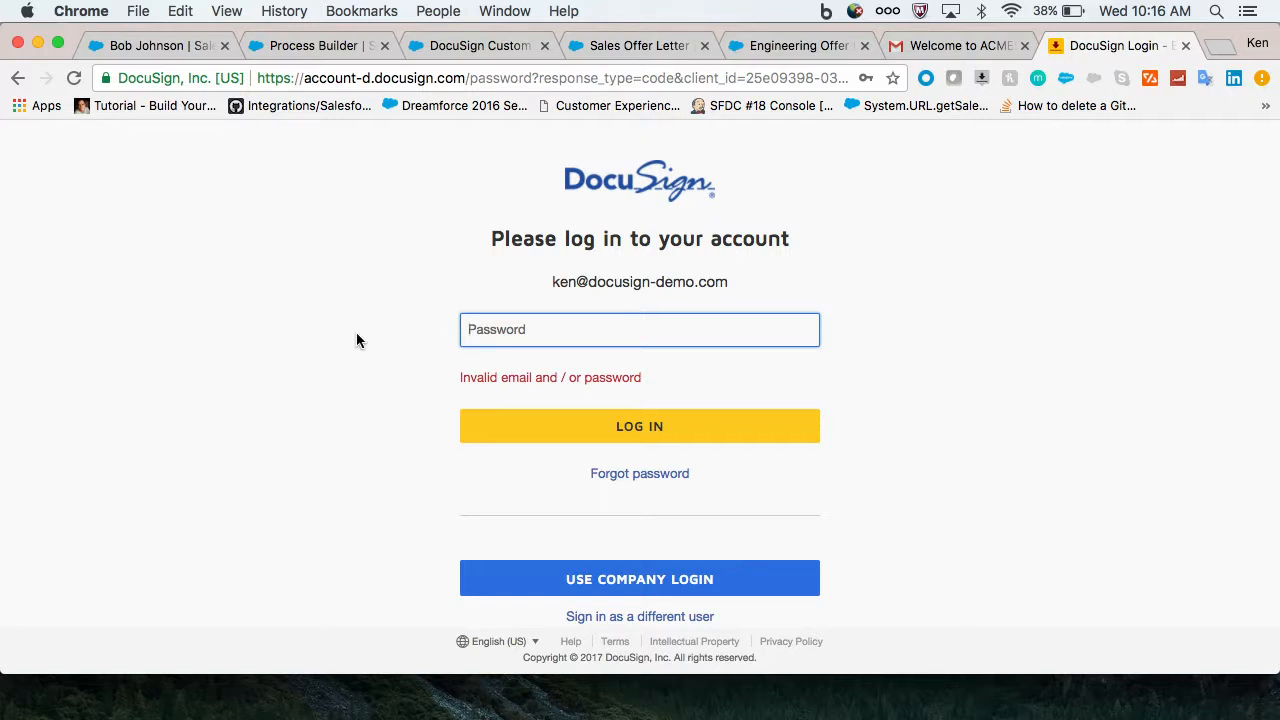
click(765, 46)
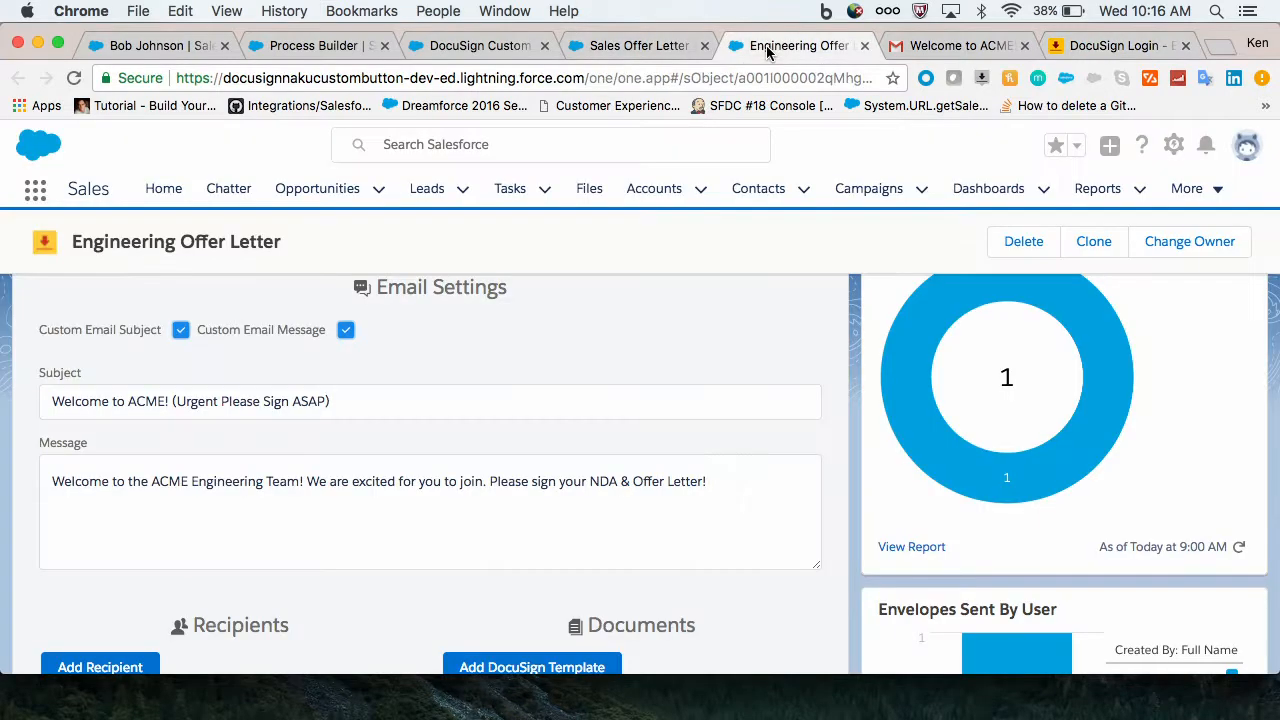
scroll(728, 334, up, 3)
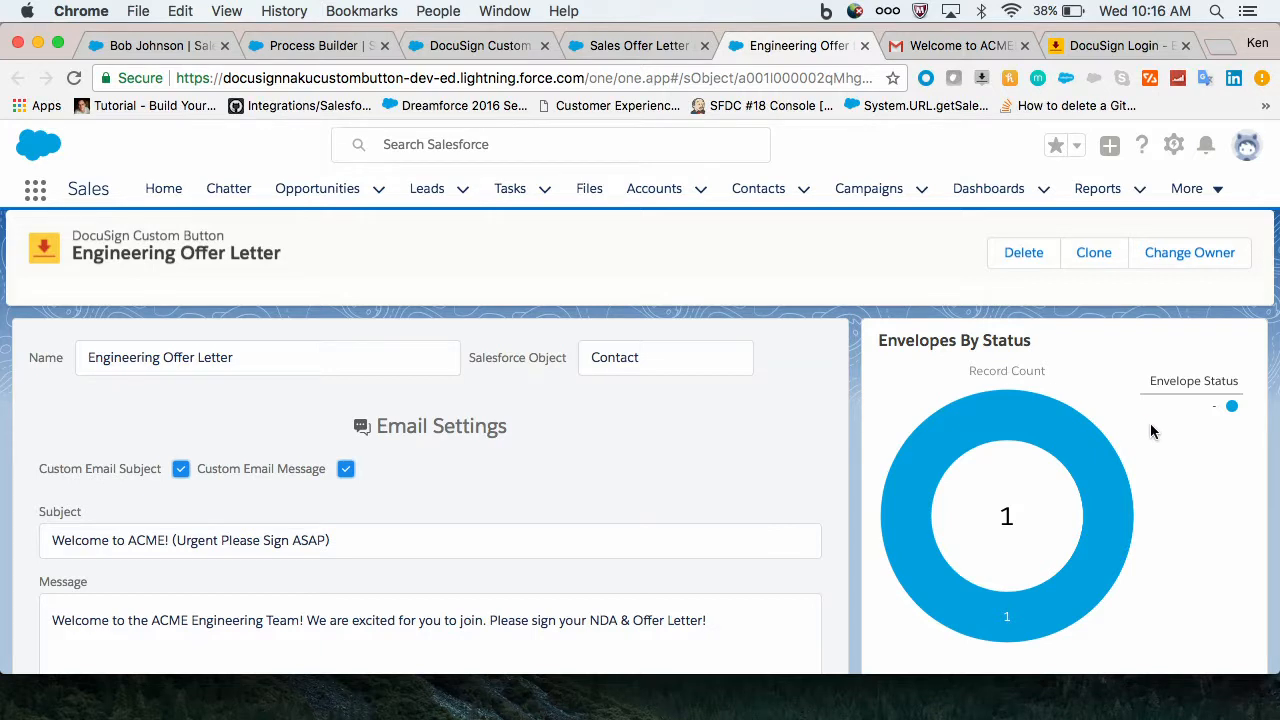
scroll(1153, 431, down, 1)
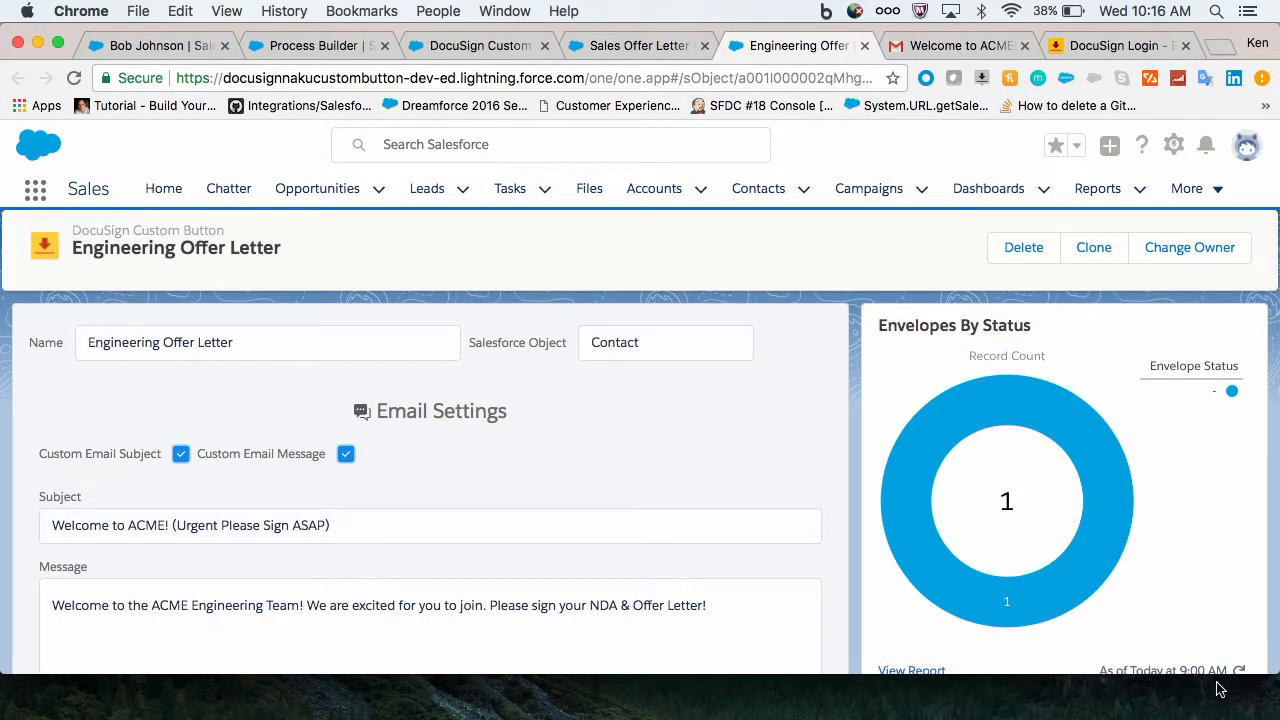
scroll(1203, 571, down, 1)
scroll(1203, 571, down, 2)
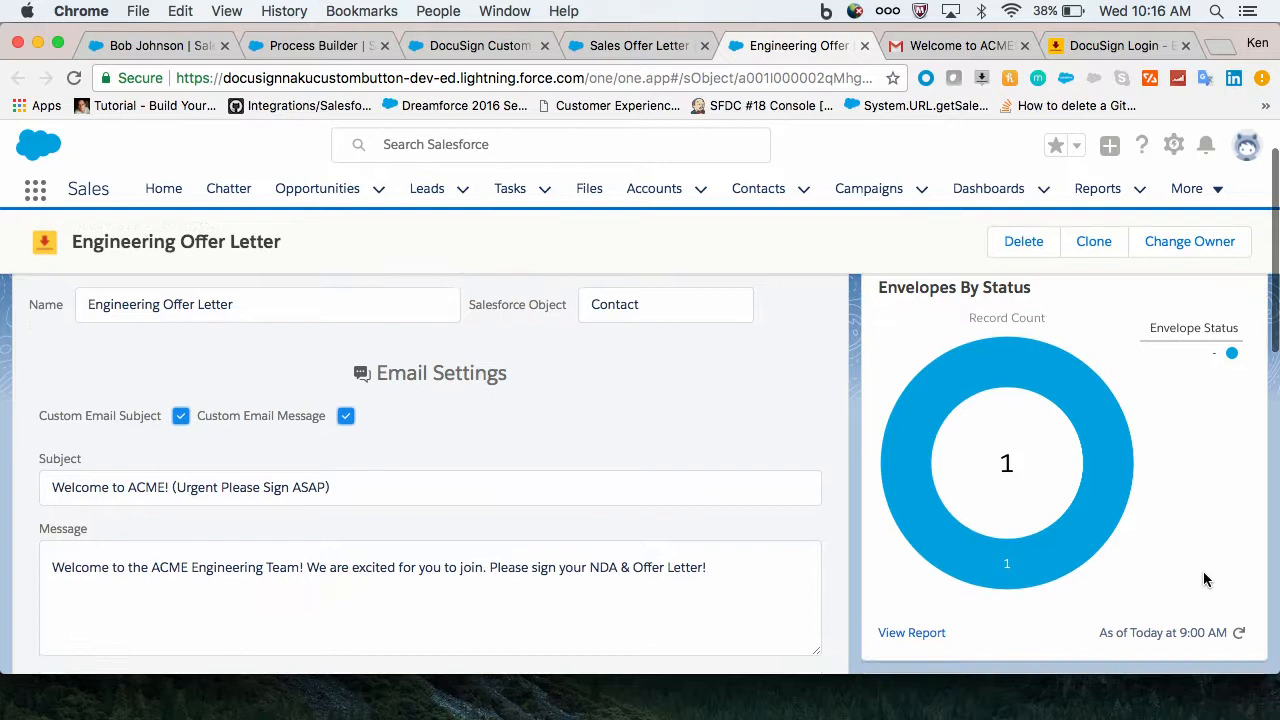
click(1240, 633)
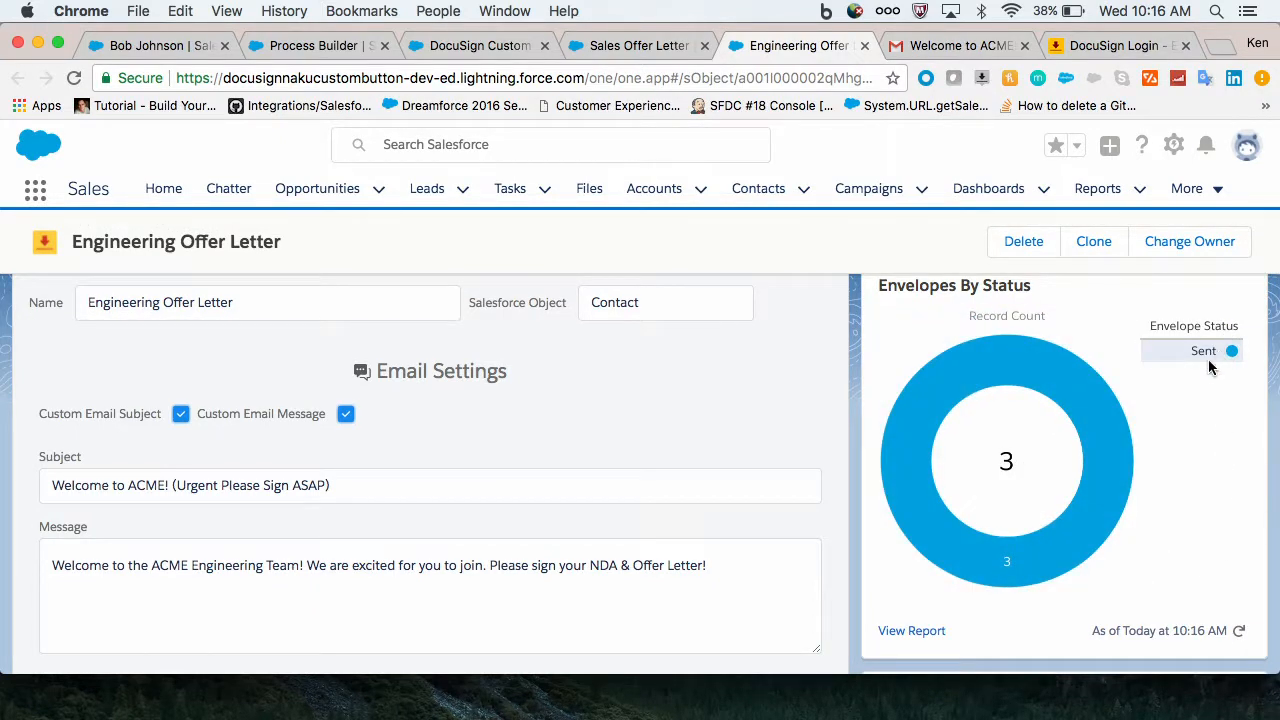
Refresh the Envelopes Sent By User and Envelopes Sent By Month charts and review the custom button's reports.
scroll(1158, 430, down, 3)
scroll(1159, 436, down, 8)
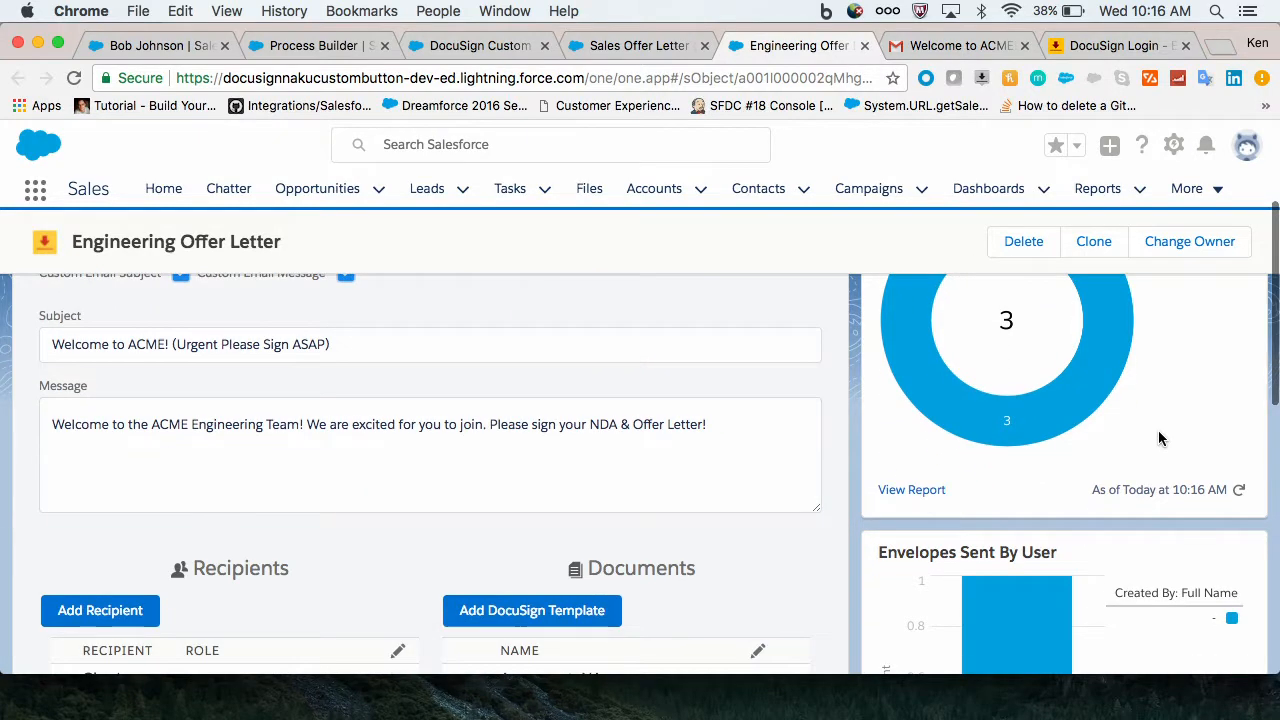
scroll(1160, 437, down, 4)
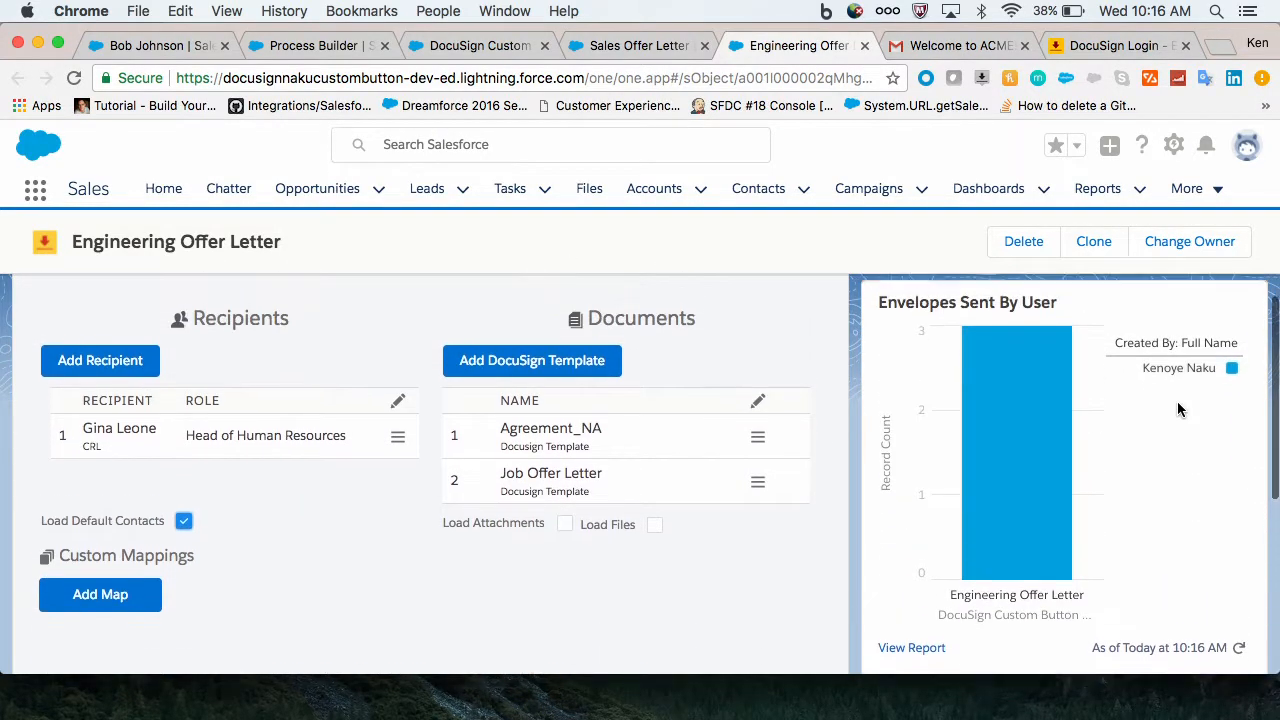
scroll(1177, 401, down, 11)
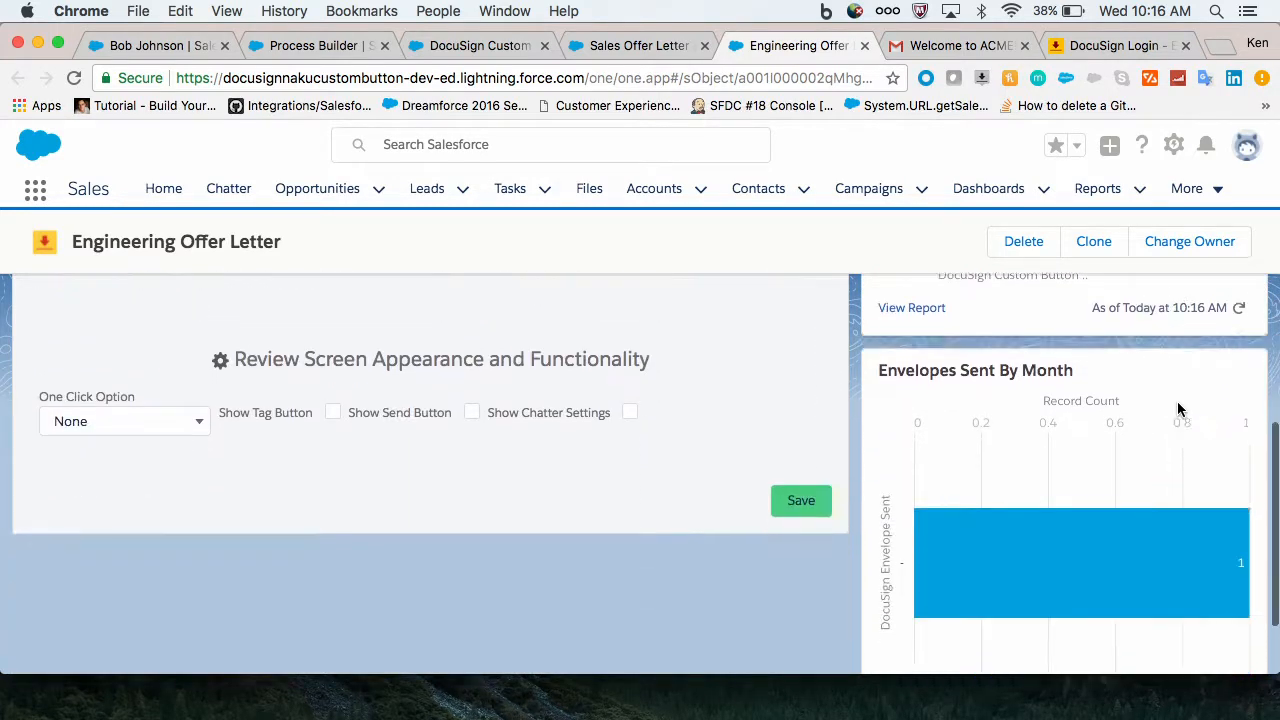
click(1241, 617)
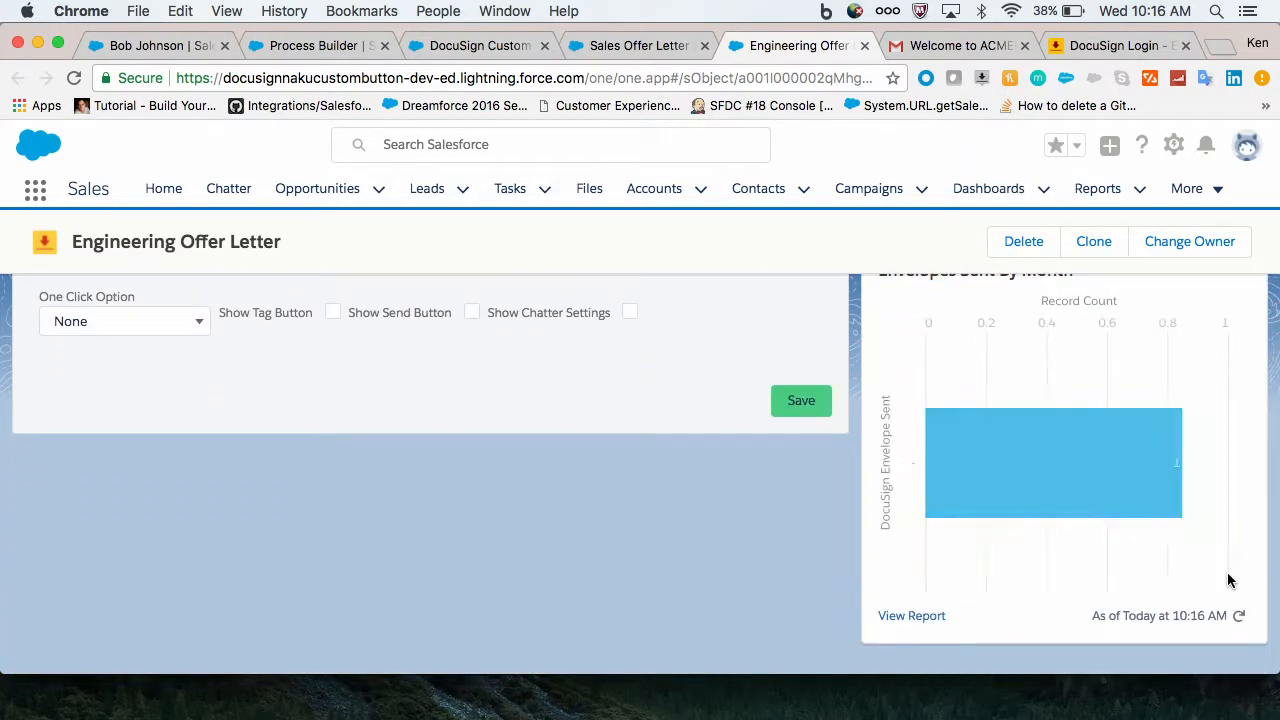
mouse_move(1194, 469)
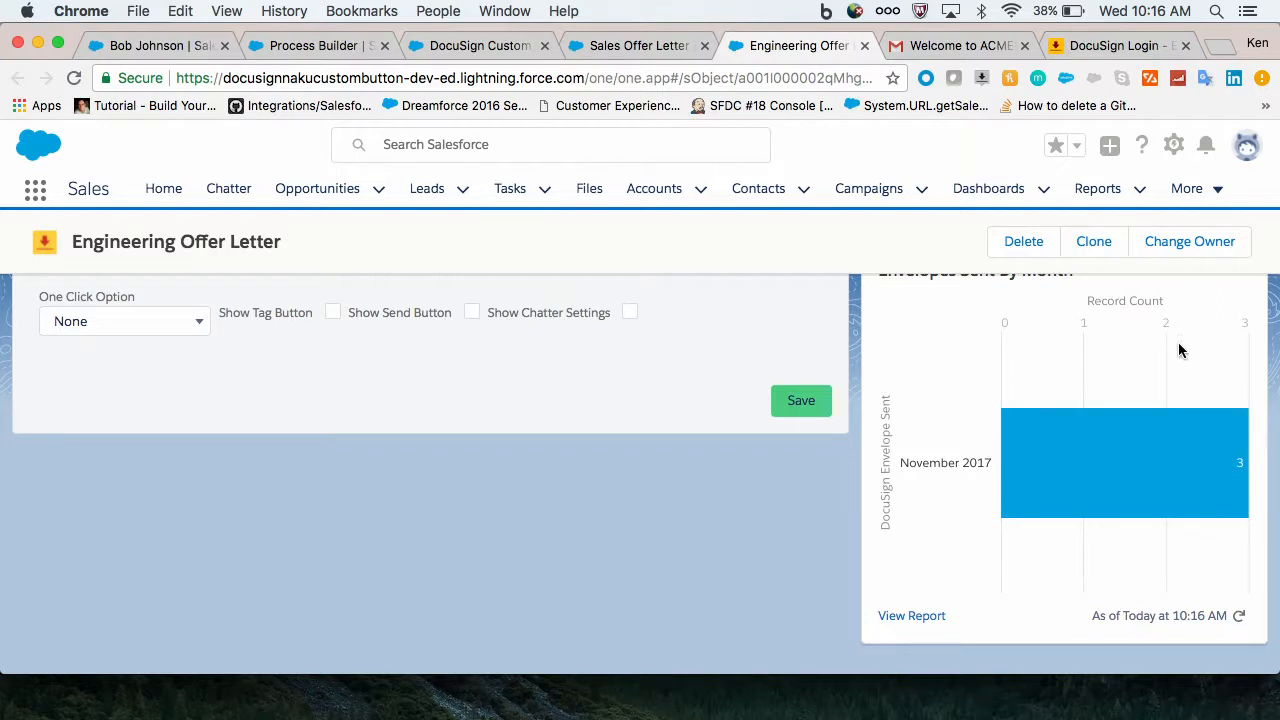
scroll(1178, 342, up, 12)
scroll(1178, 342, up, 1)
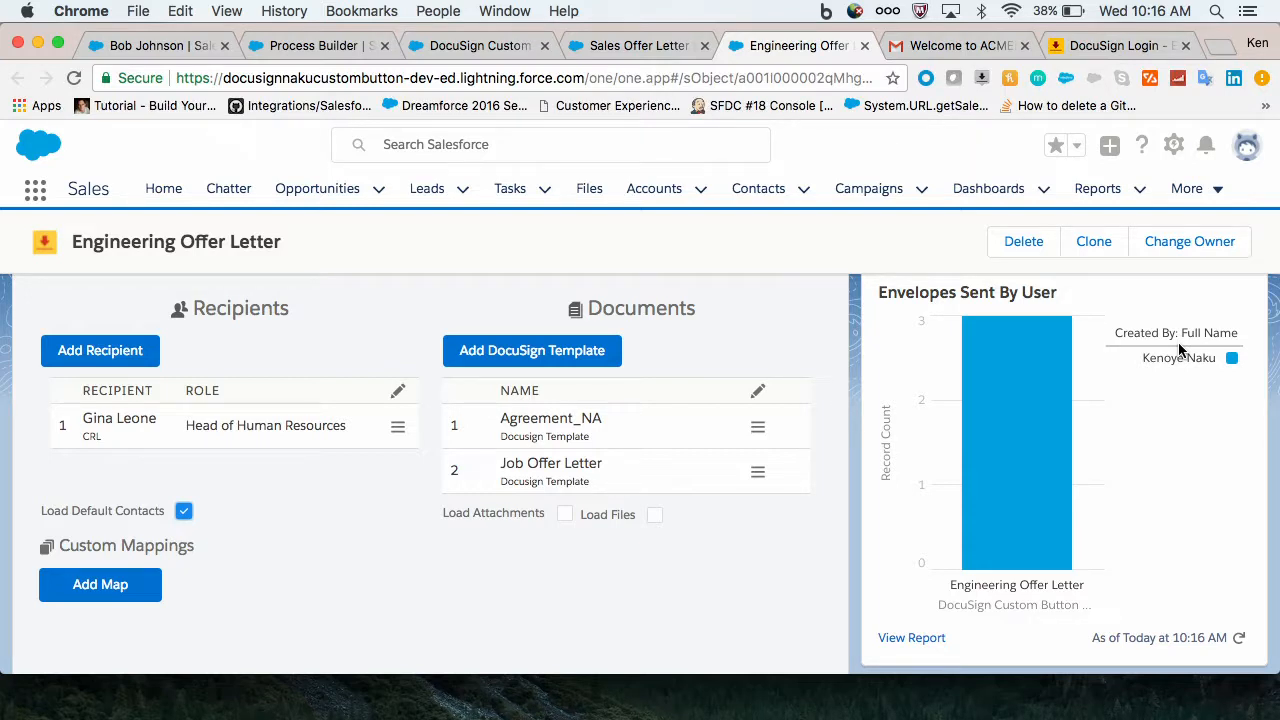
scroll(1180, 348, up, 10)
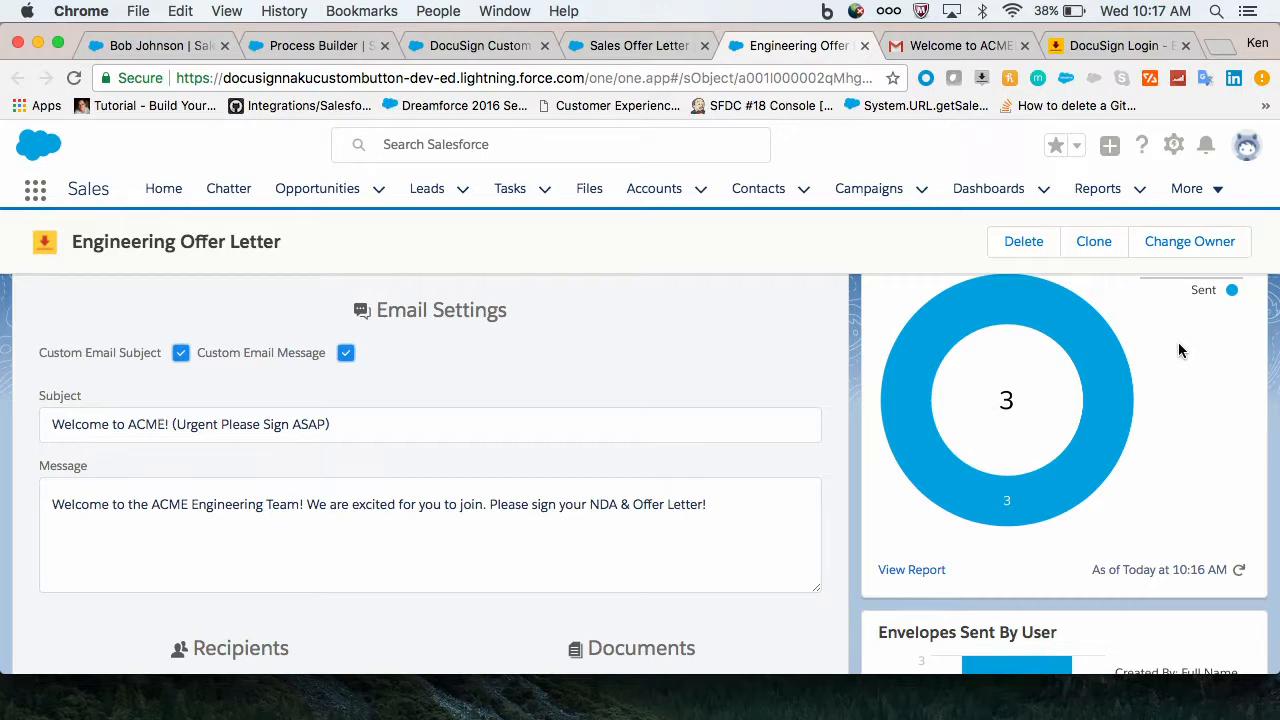
Switch to PowerPoint and start the slide show from the Demo Recap slide.
mouse_move(816, 717)
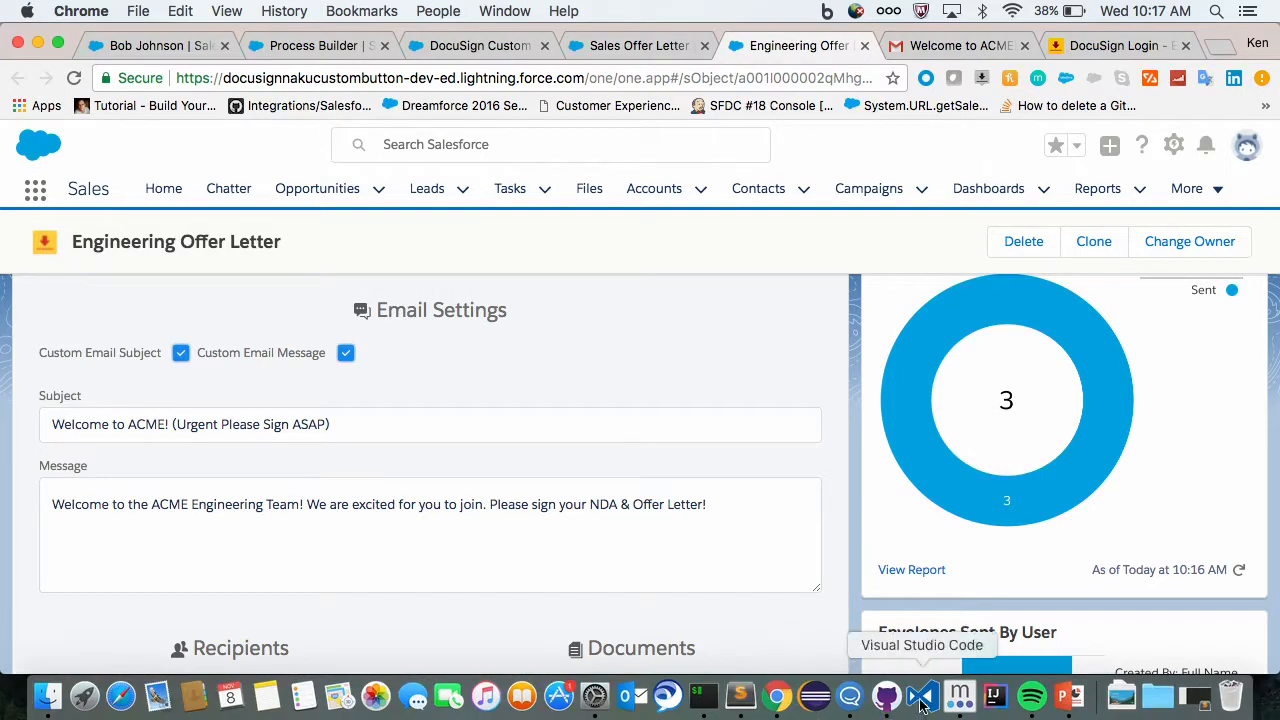
click(1068, 697)
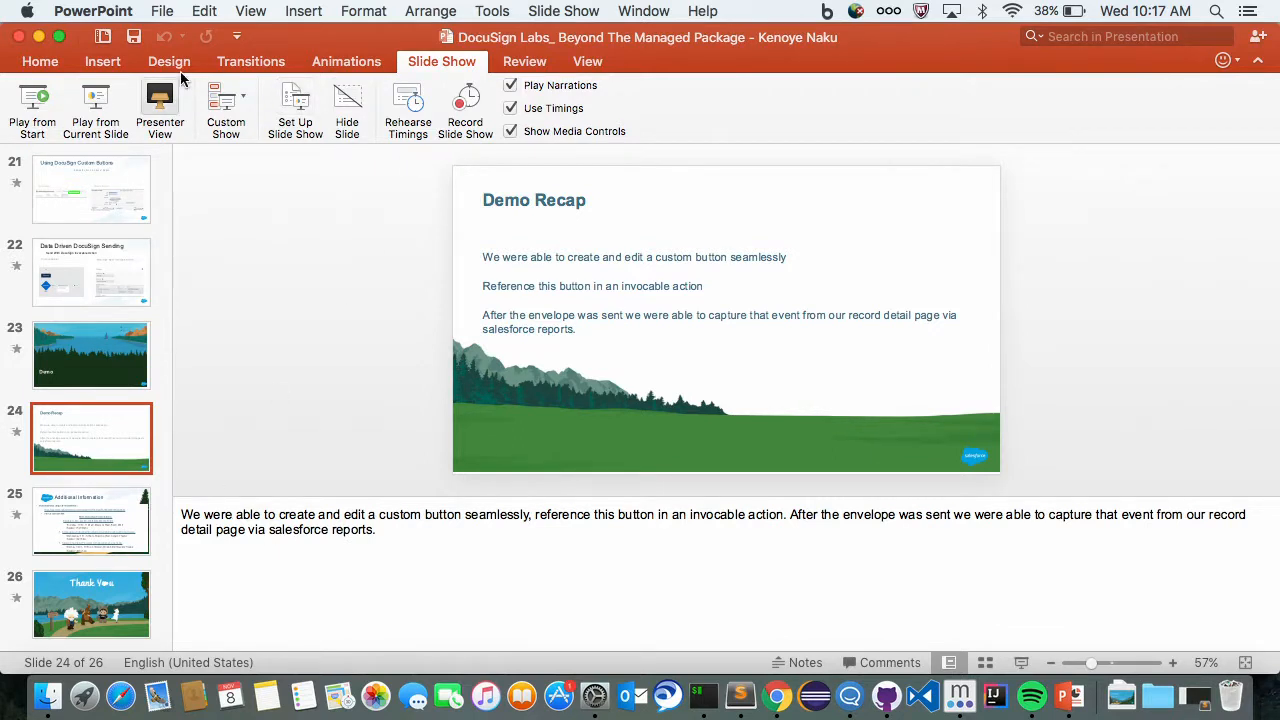
click(87, 94)
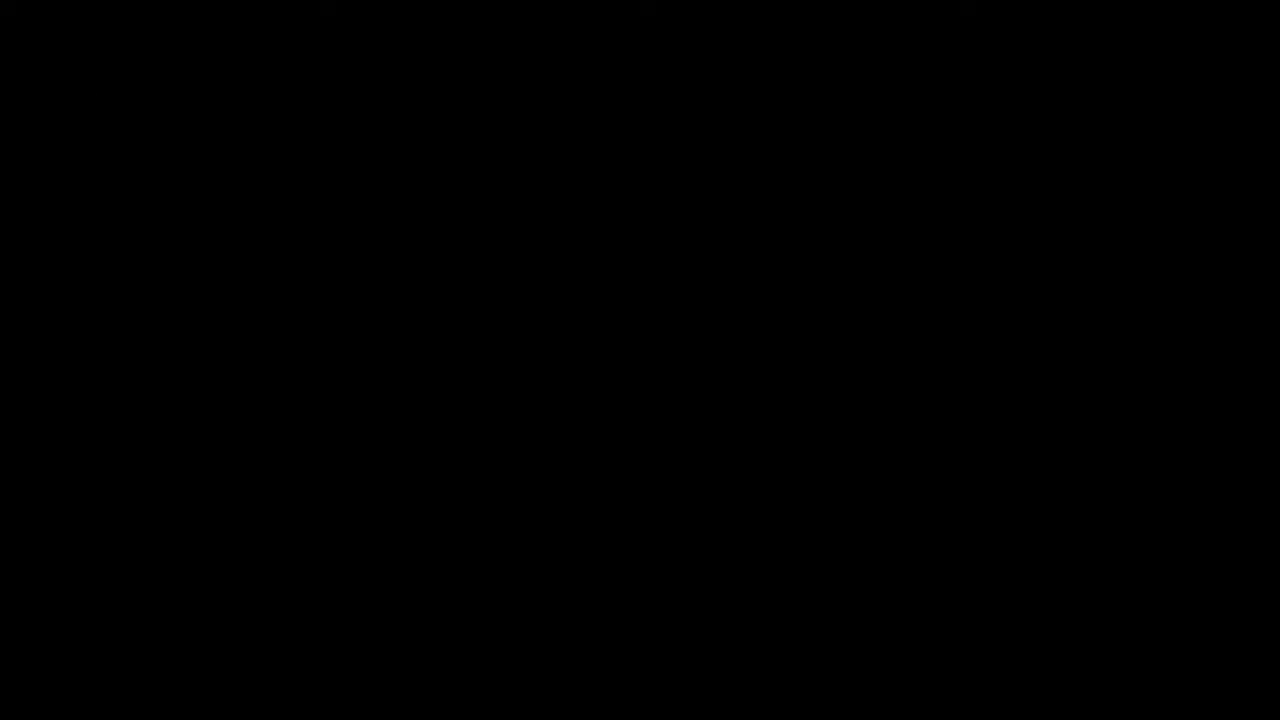